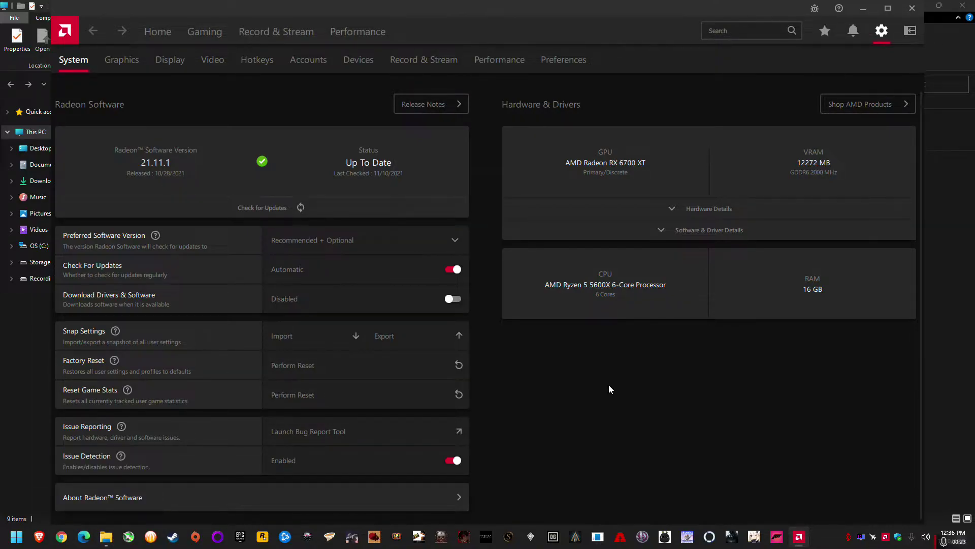
# Bring the This PC window forward and open the OS (C:) drive.
pyautogui.click(106, 537)
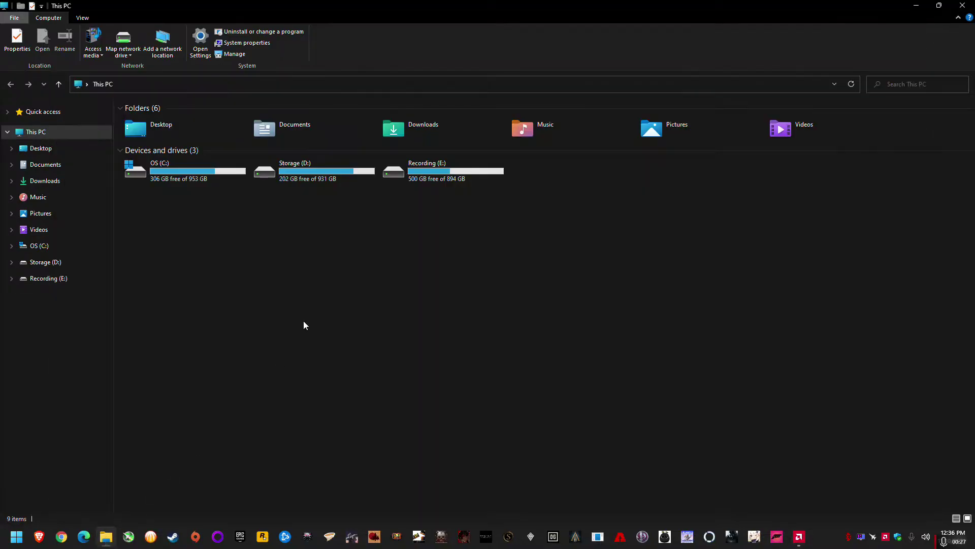
pyautogui.doubleClick(180, 177)
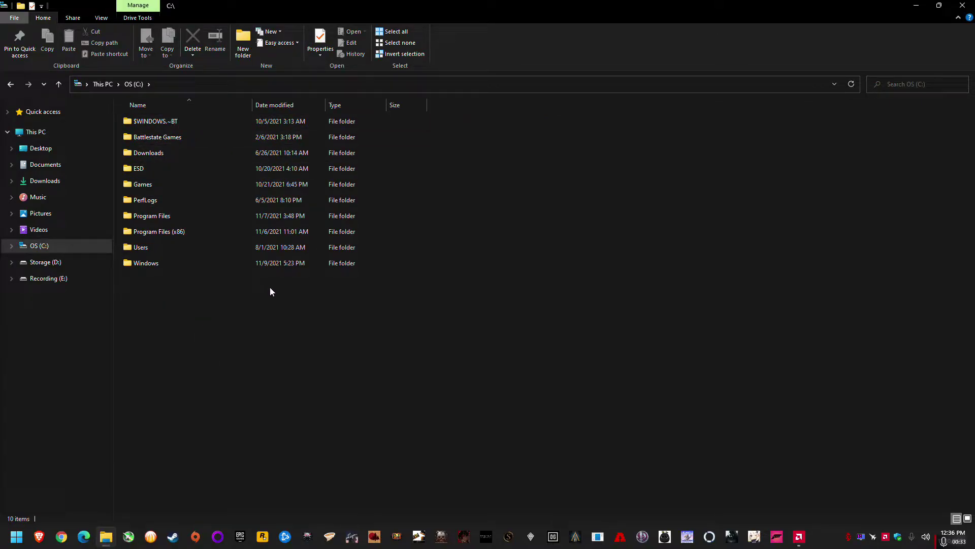
pyautogui.rightClick(233, 316)
pyautogui.click(240, 278)
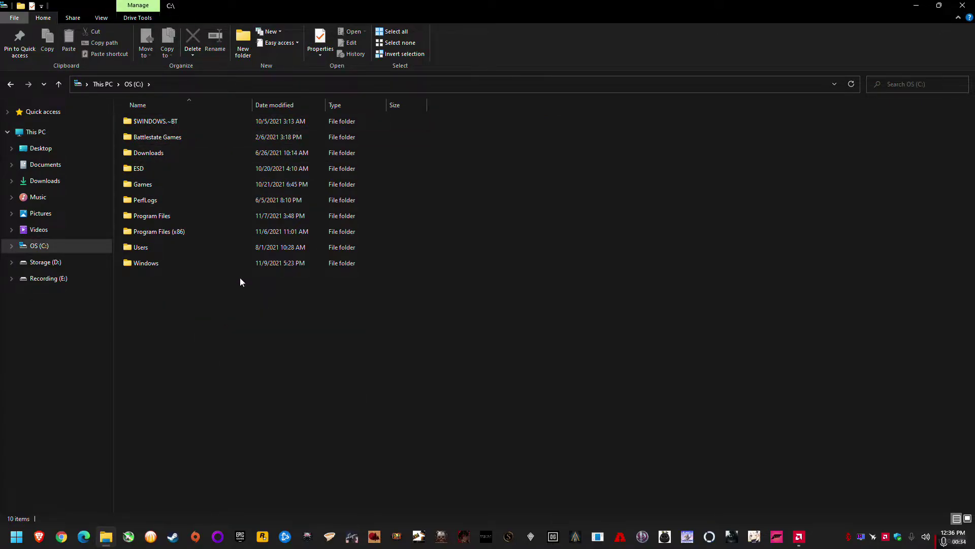
# Turn on 'Show hidden files, folders, and drives' in Folder Options and apply it.
pyautogui.click(94, 19)
pyautogui.click(490, 37)
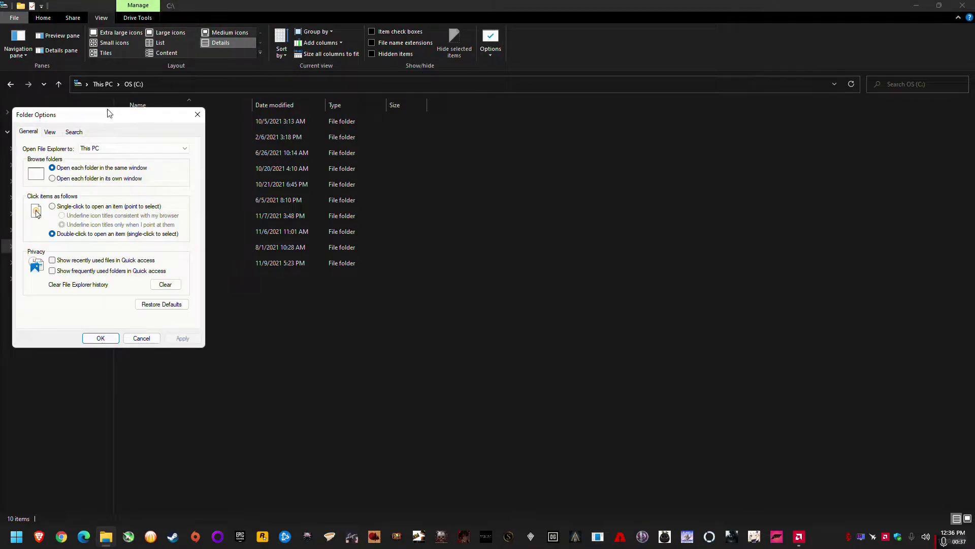
pyautogui.moveTo(109, 113); pyautogui.dragTo(630, 161)
pyautogui.click(572, 182)
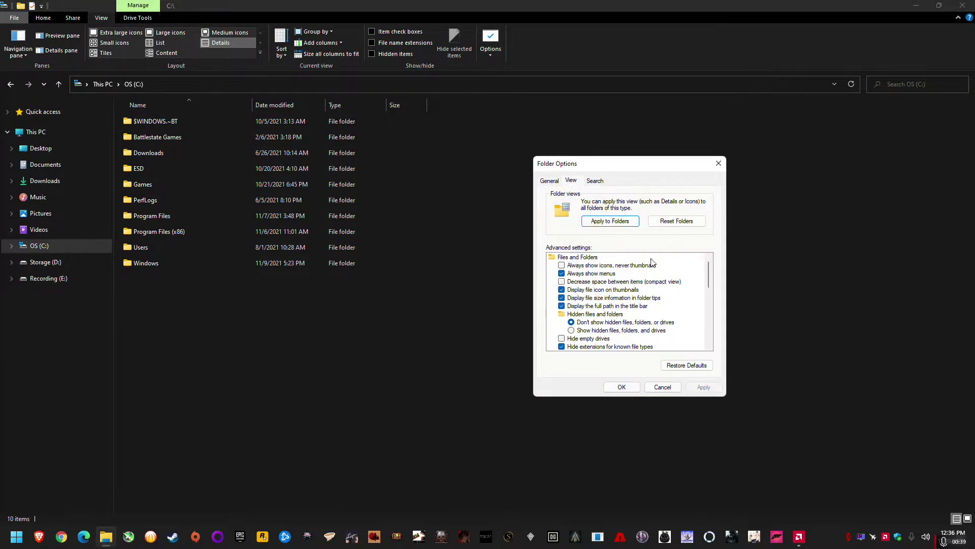
pyautogui.click(639, 330)
pyautogui.click(703, 387)
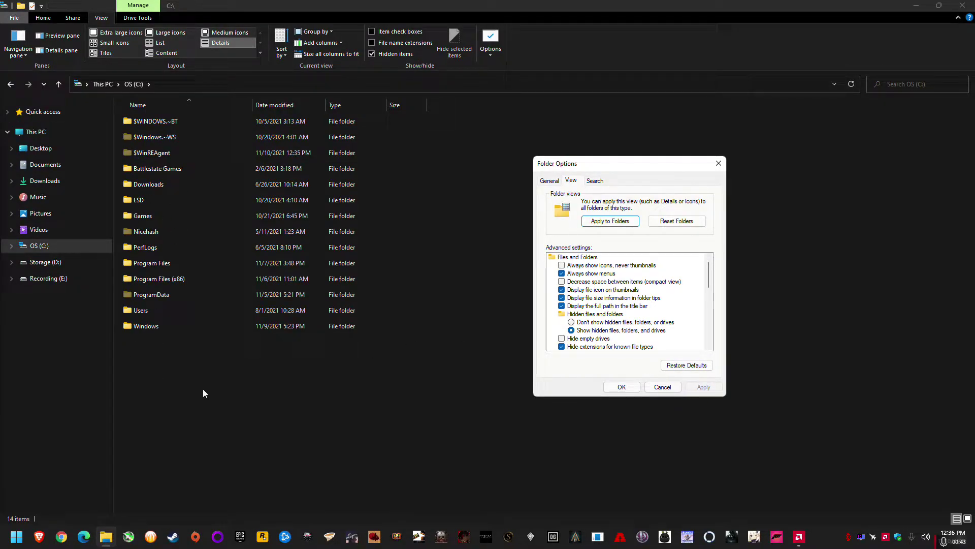
pyautogui.click(662, 387)
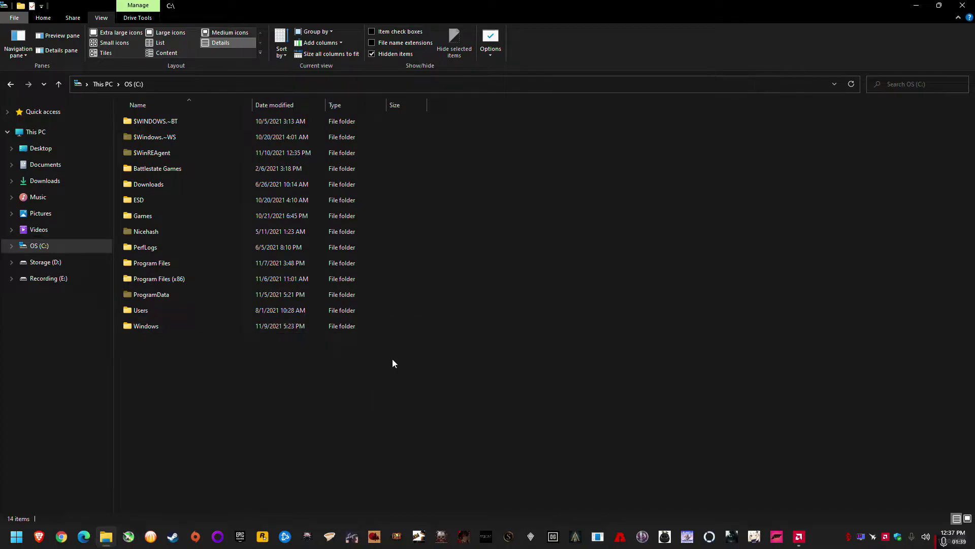
# Close File Explorer and open the AMD Radeon Software shortcut's properties from the taskbar.
pyautogui.click(963, 5)
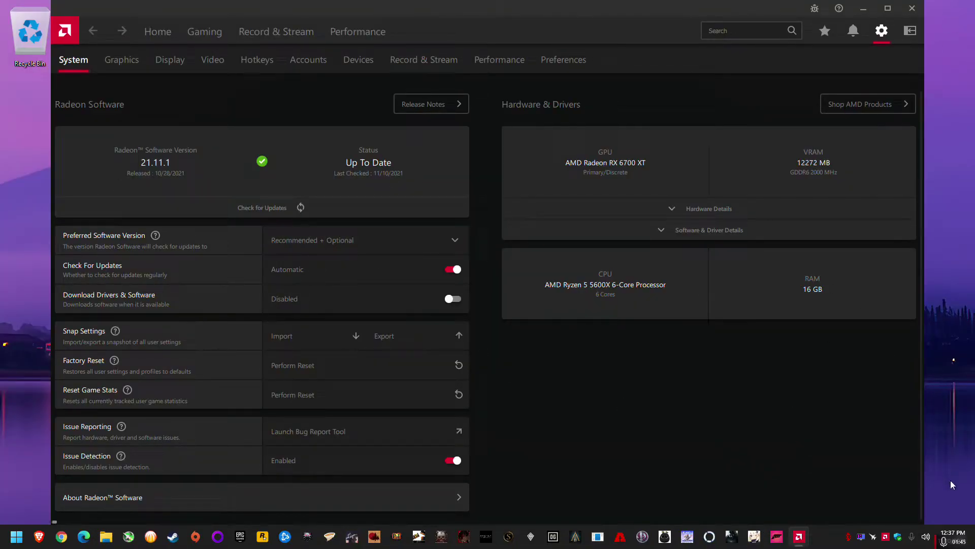
pyautogui.rightClick(801, 536)
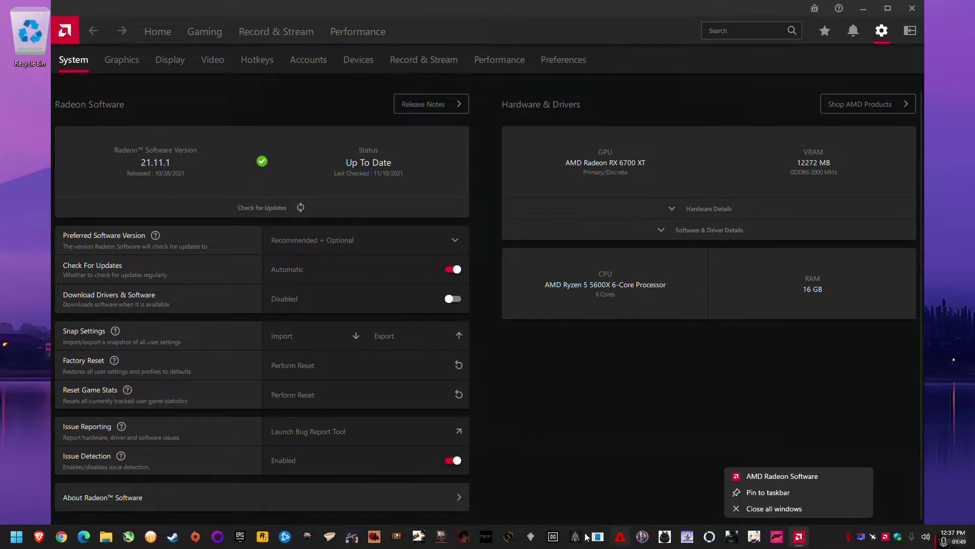
pyautogui.rightClick(794, 477)
pyautogui.click(813, 463)
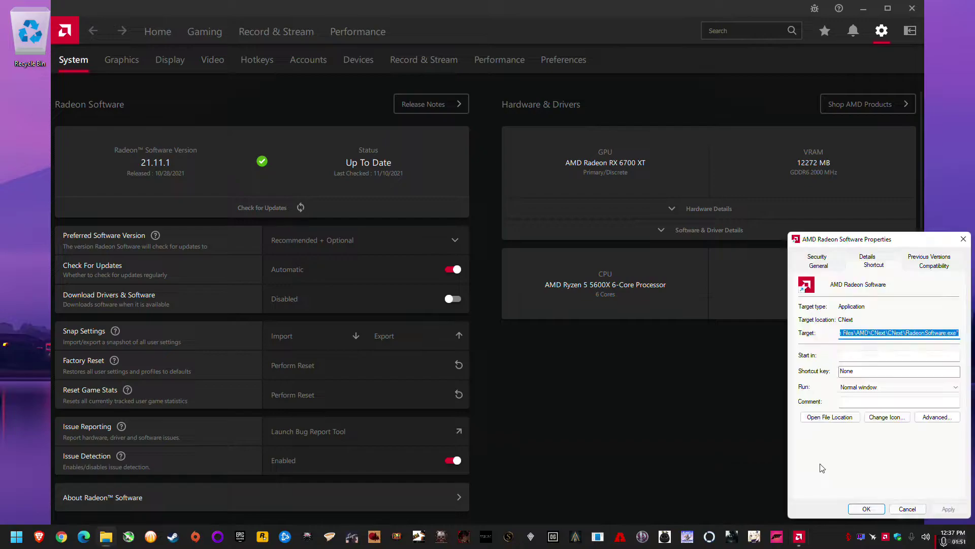
# Inspect the shortcut target C:\Program Files\AMD\CNext\CNext\RadeonSoftware.exe.
pyautogui.moveTo(875, 239); pyautogui.dragTo(519, 197)
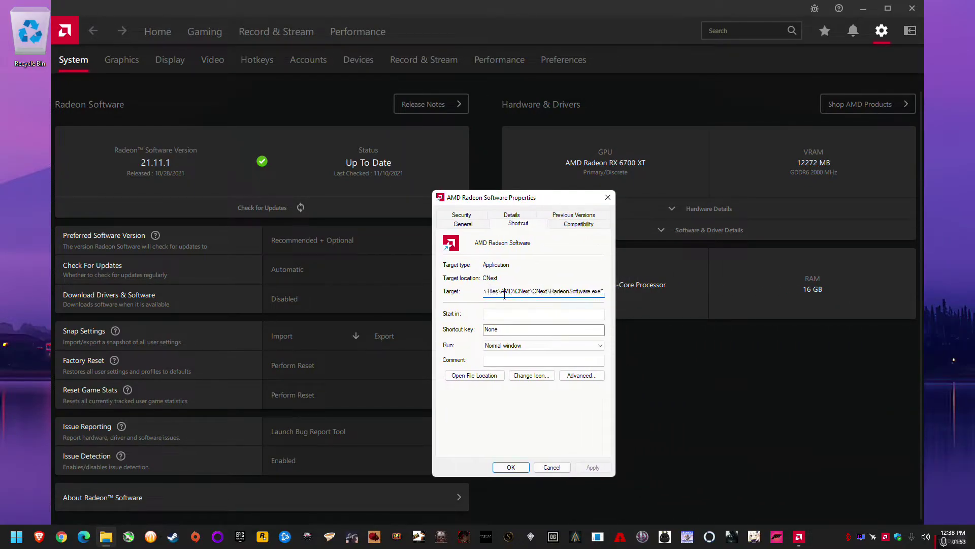
pyautogui.moveTo(514, 291); pyautogui.dragTo(440, 291)
pyautogui.moveTo(529, 291); pyautogui.dragTo(553, 292)
pyautogui.click(551, 294)
pyautogui.doubleClick(546, 293)
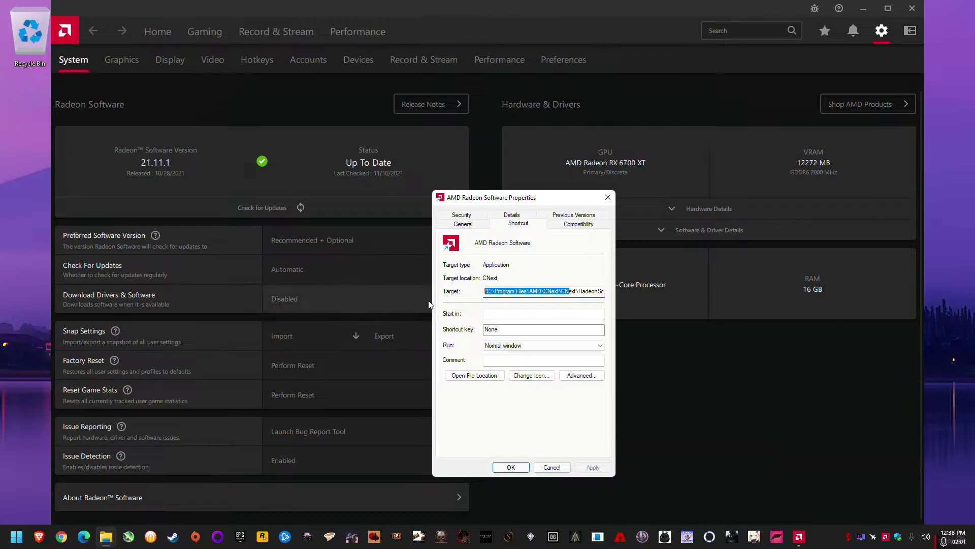
pyautogui.click(538, 293)
pyautogui.moveTo(486, 293); pyautogui.dragTo(545, 293)
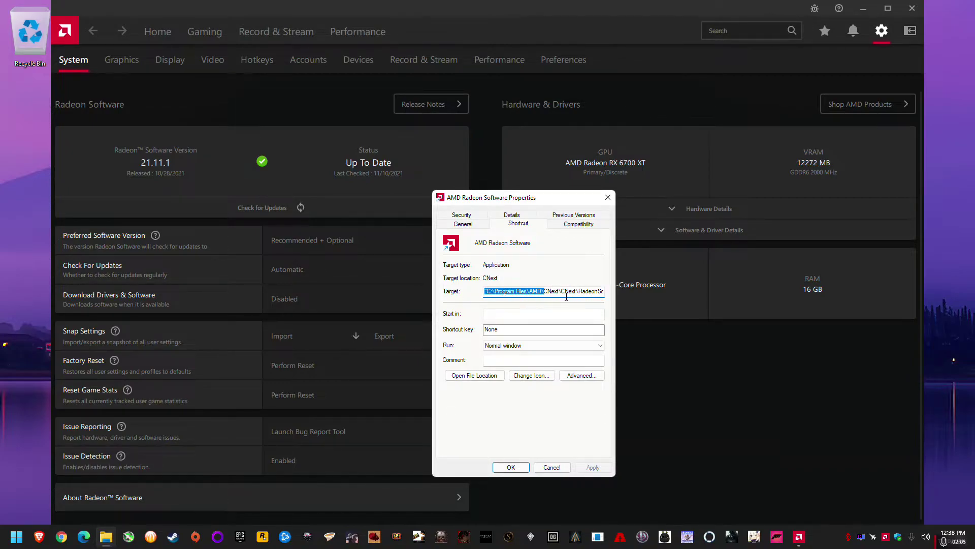
# Dismiss the shortcut properties and open C:\Program Files\AMD\CNext\CNext in File Explorer.
pyautogui.click(556, 465)
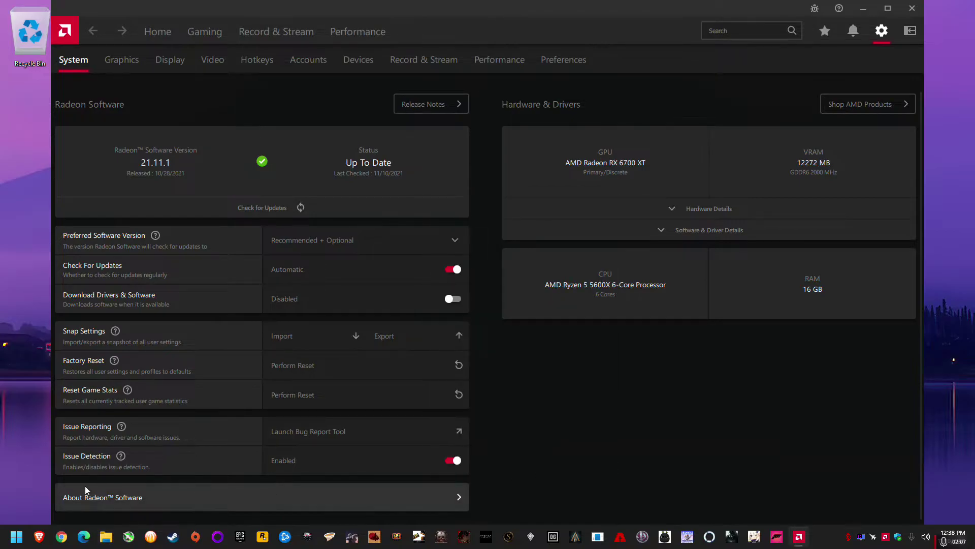
pyautogui.click(114, 540)
pyautogui.doubleClick(199, 177)
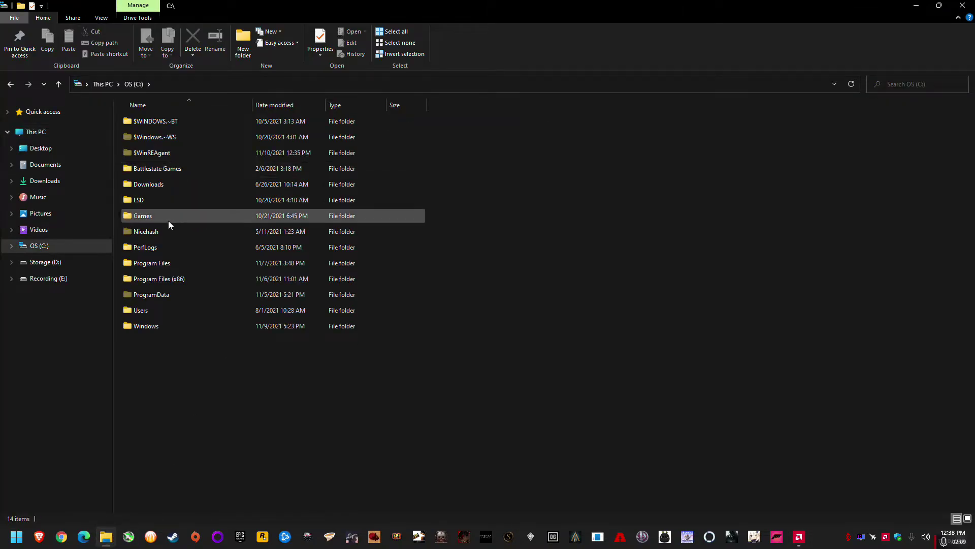
pyautogui.doubleClick(170, 267)
pyautogui.doubleClick(175, 137)
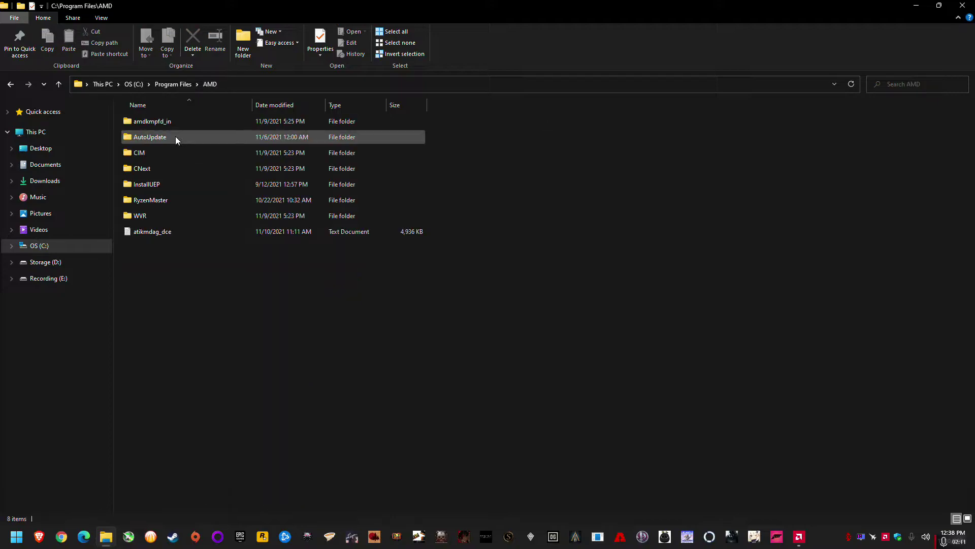
pyautogui.doubleClick(168, 172)
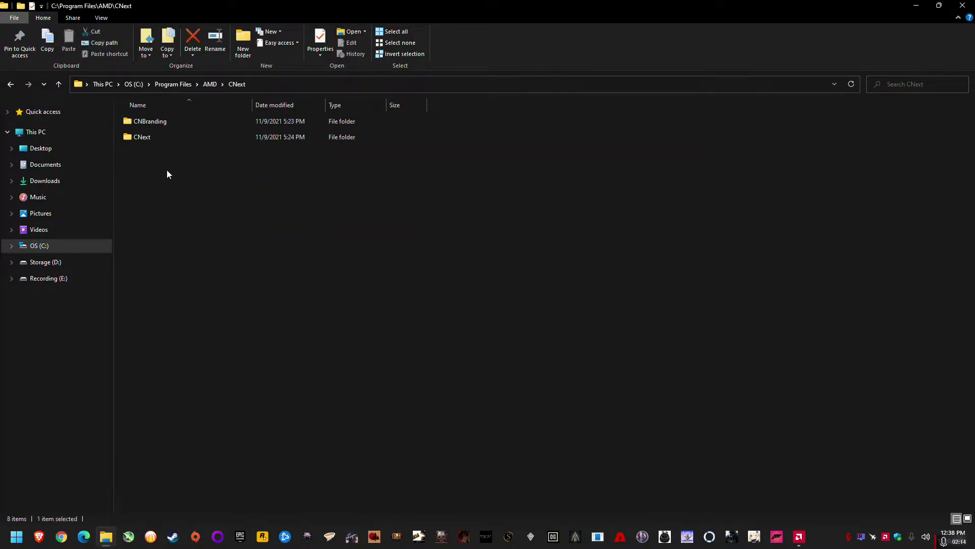
pyautogui.doubleClick(157, 136)
# Scroll down the folder listing to the RadeonSoftware application file.
pyautogui.scroll(-5, 208, 347)
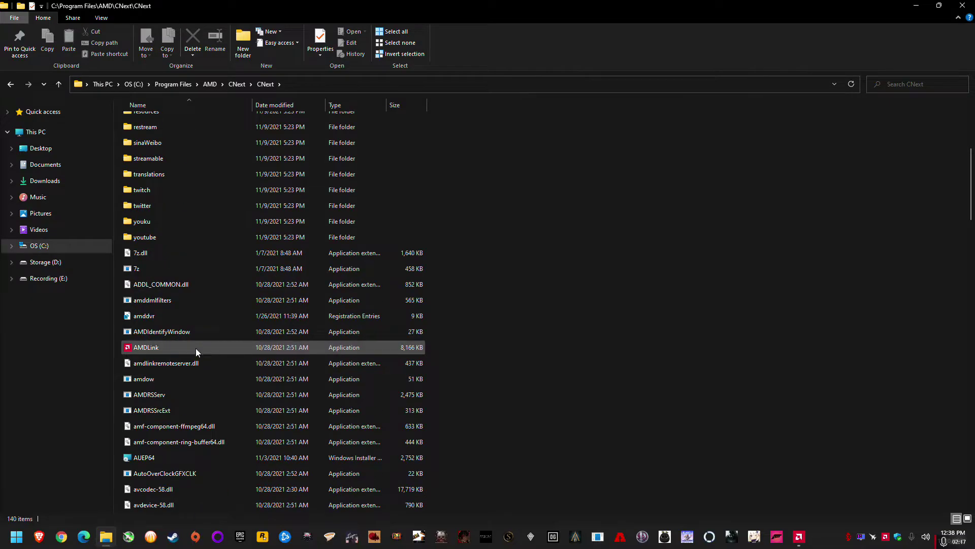
pyautogui.scroll(-2, 196, 348)
pyautogui.scroll(-4, 222, 341)
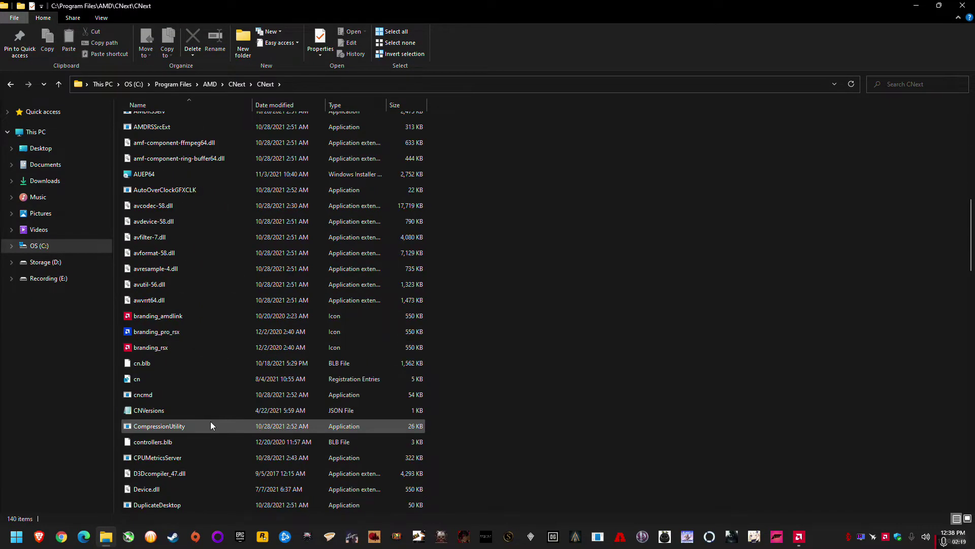
pyautogui.scroll(-15, 179, 380)
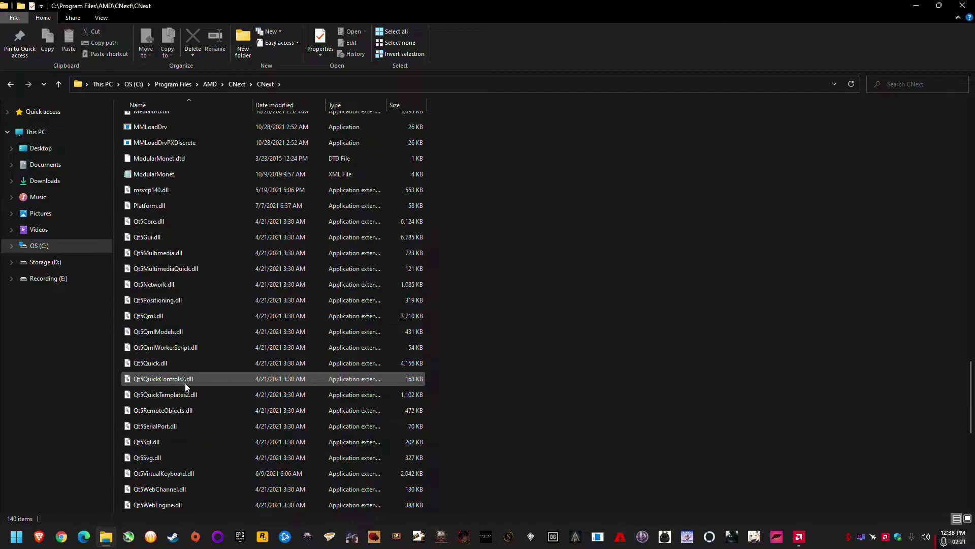
pyautogui.scroll(-7, 196, 380)
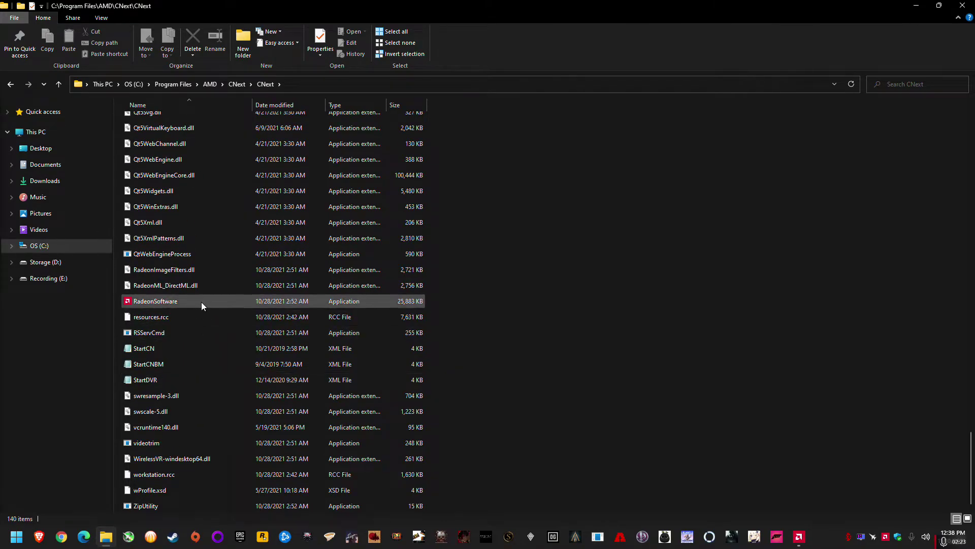
# Select RadeonSoftware, then launch AMD Ryzen Master from Start and accept its warning.
pyautogui.click(201, 302)
pyautogui.click(16, 537)
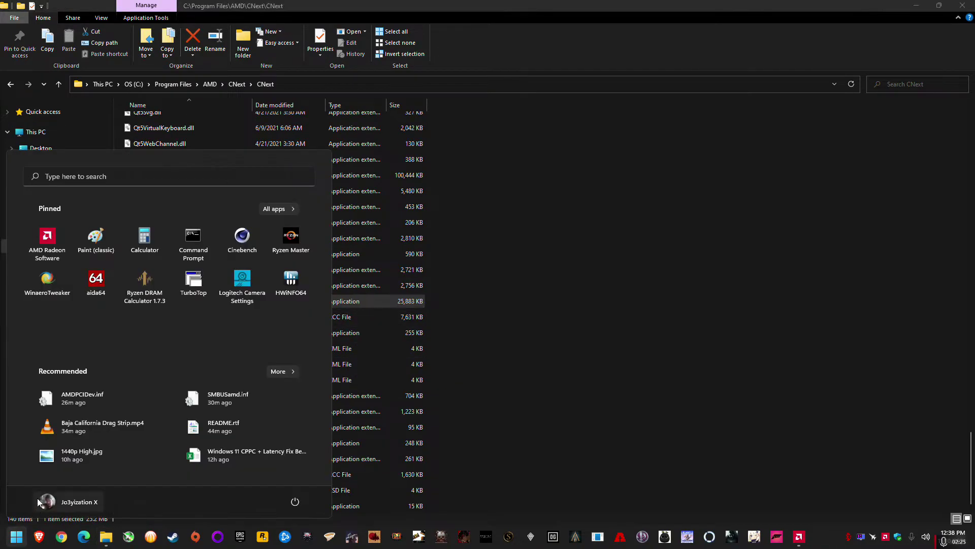
pyautogui.click(293, 237)
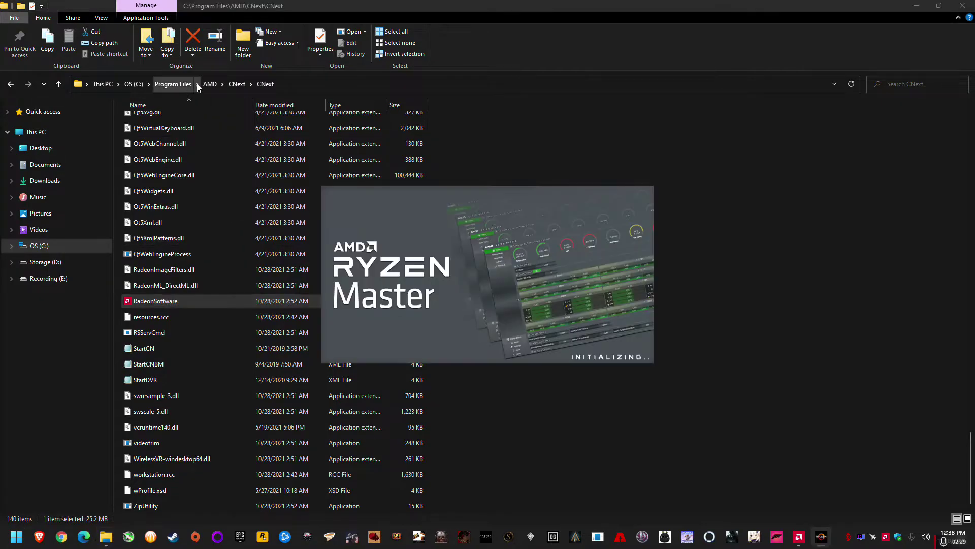
pyautogui.click(213, 85)
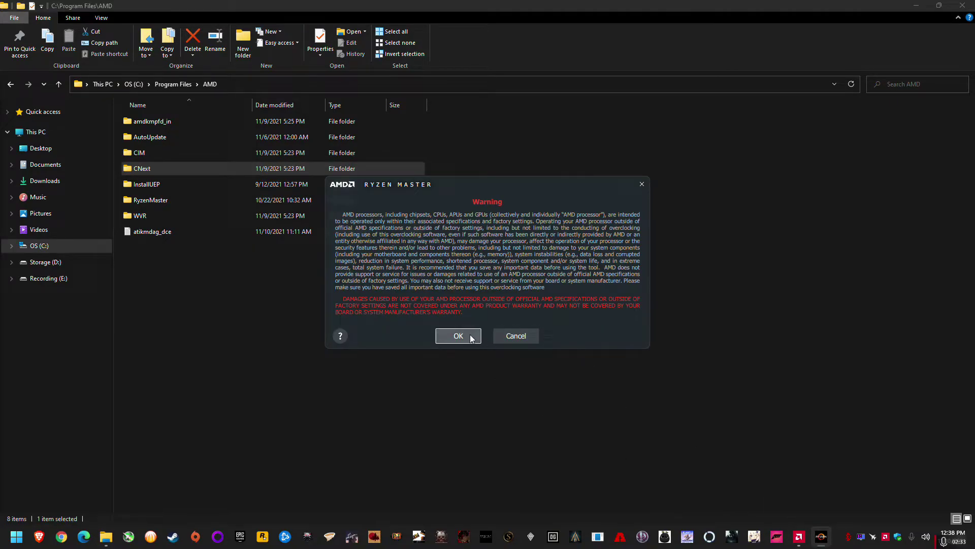
pyautogui.click(470, 335)
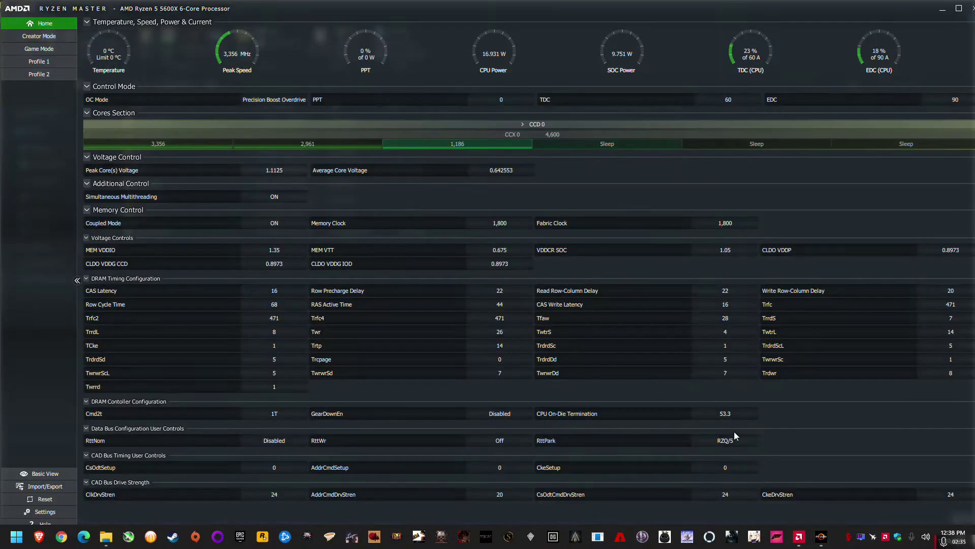
# Open the Ryzen Master shortcut's properties and inspect its target in Program Files\AMD\RyzenMaster\bin.
pyautogui.rightClick(821, 537)
pyautogui.rightClick(813, 479)
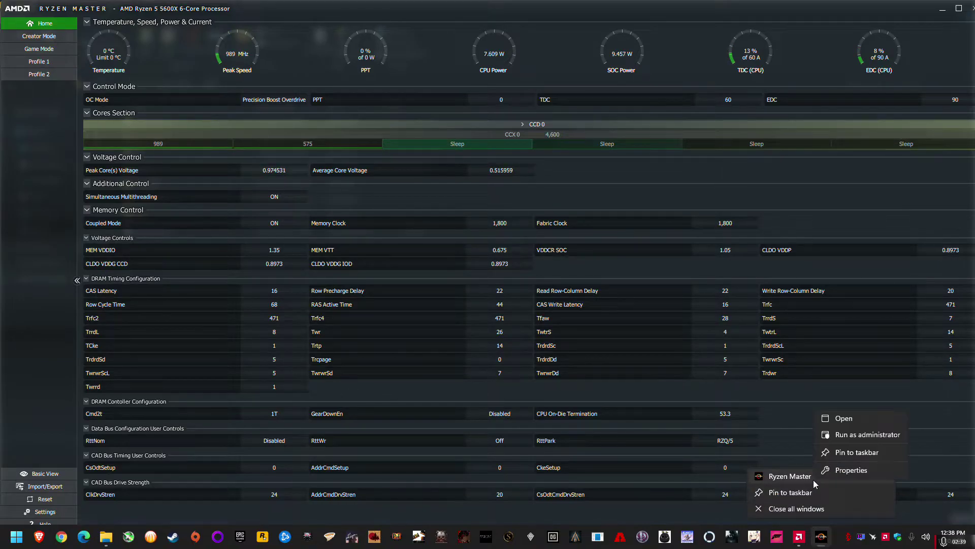
pyautogui.click(840, 472)
pyautogui.moveTo(839, 243); pyautogui.dragTo(571, 203)
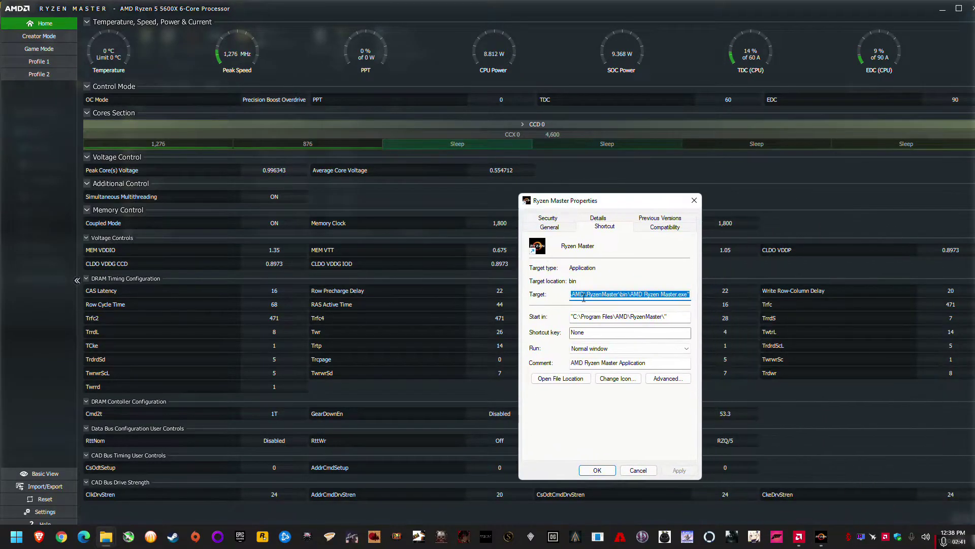
pyautogui.click(619, 294)
pyautogui.moveTo(618, 294); pyautogui.dragTo(691, 294)
pyautogui.click(628, 294)
# Open Program Files\AMD\RyzenMaster\bin and locate the AMD Ryzen Master application file.
pyautogui.moveTo(103, 542)
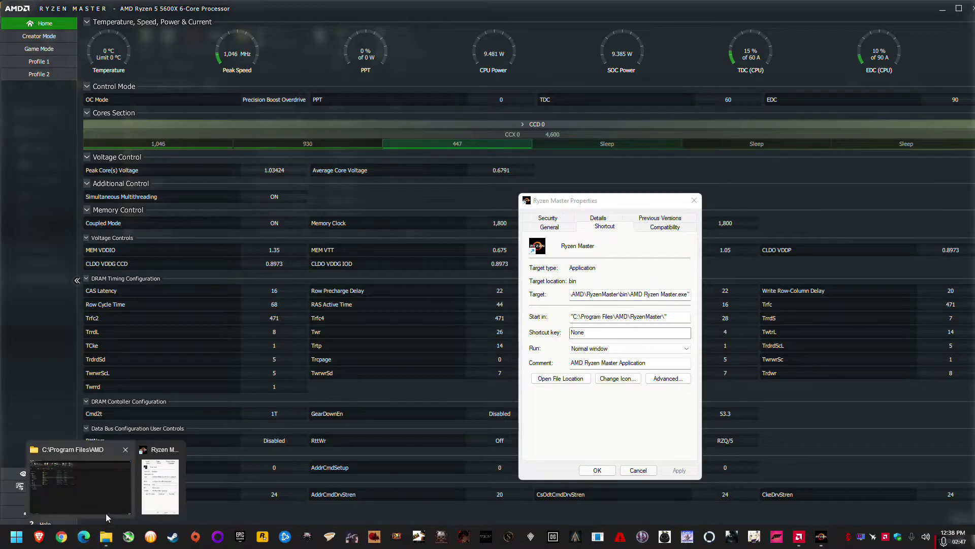
pyautogui.click(105, 512)
pyautogui.doubleClick(178, 200)
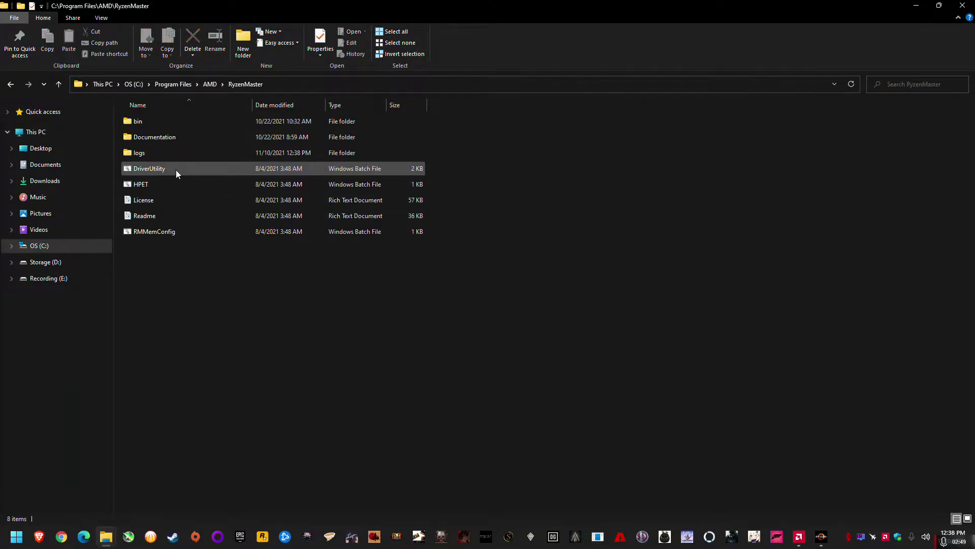
pyautogui.doubleClick(174, 121)
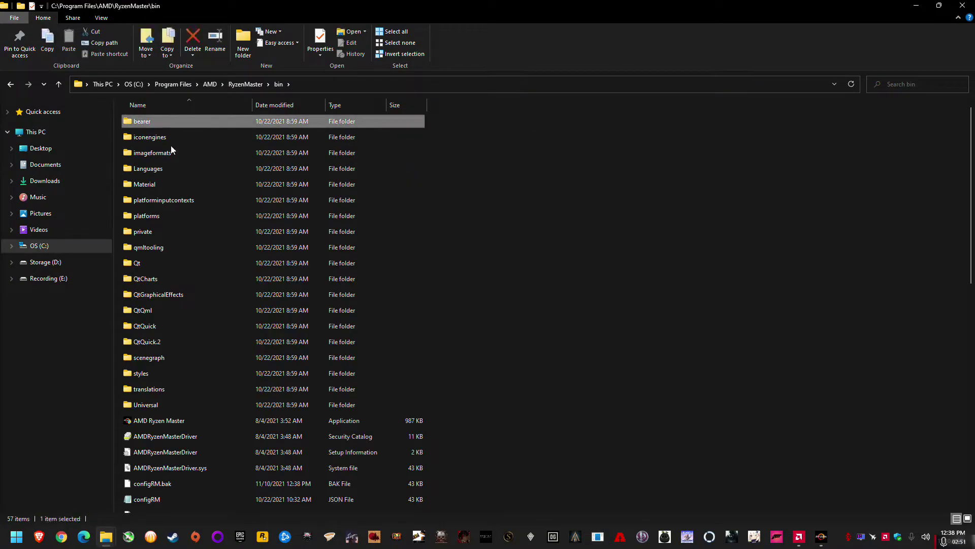
pyautogui.scroll(-3, 229, 364)
pyautogui.click(206, 285)
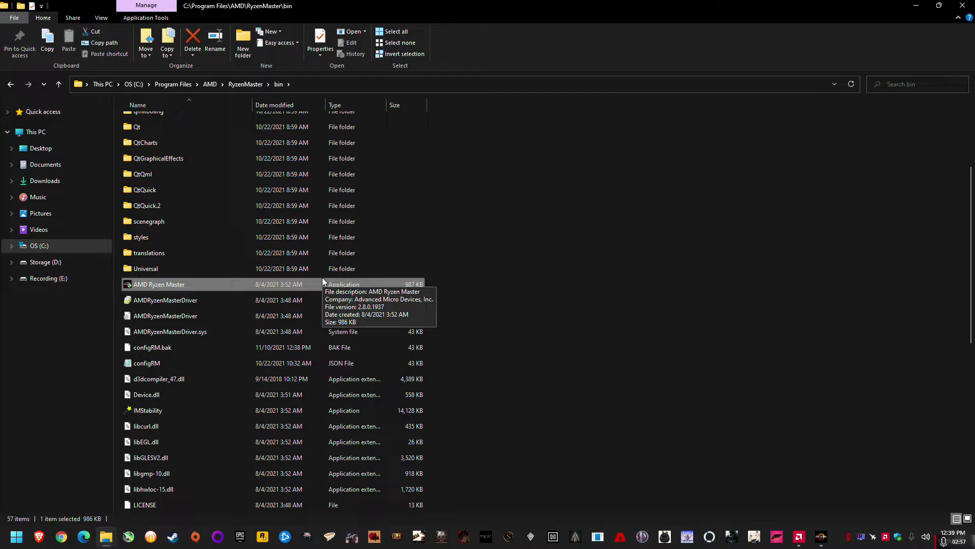
pyautogui.click(525, 282)
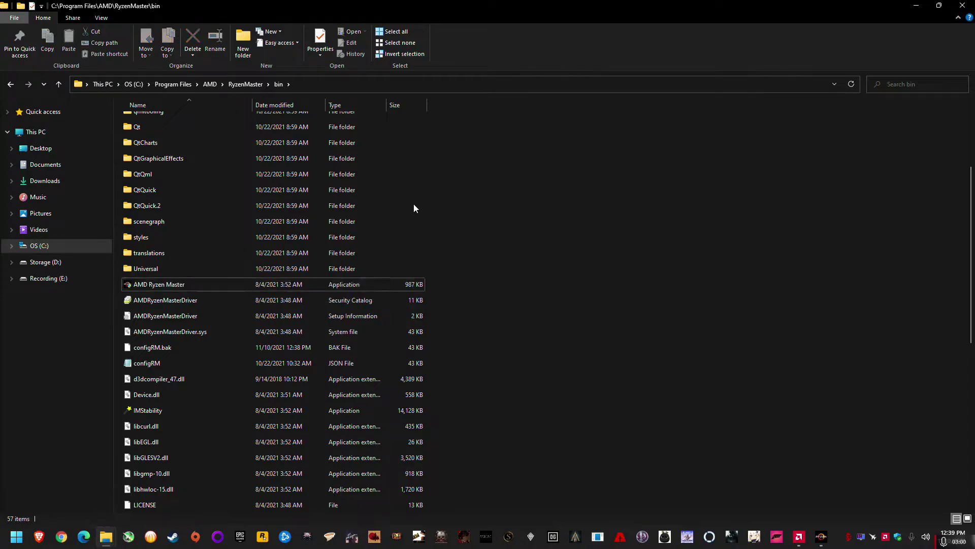
# Go back up to the C: drive root, briefly checking the Ryzen Master window.
pyautogui.click(169, 85)
pyautogui.click(134, 84)
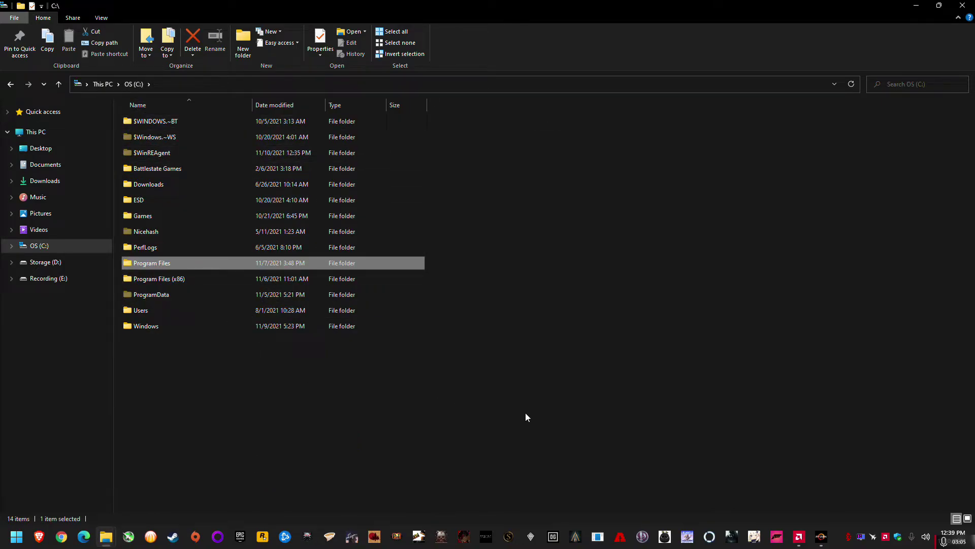
pyautogui.click(827, 537)
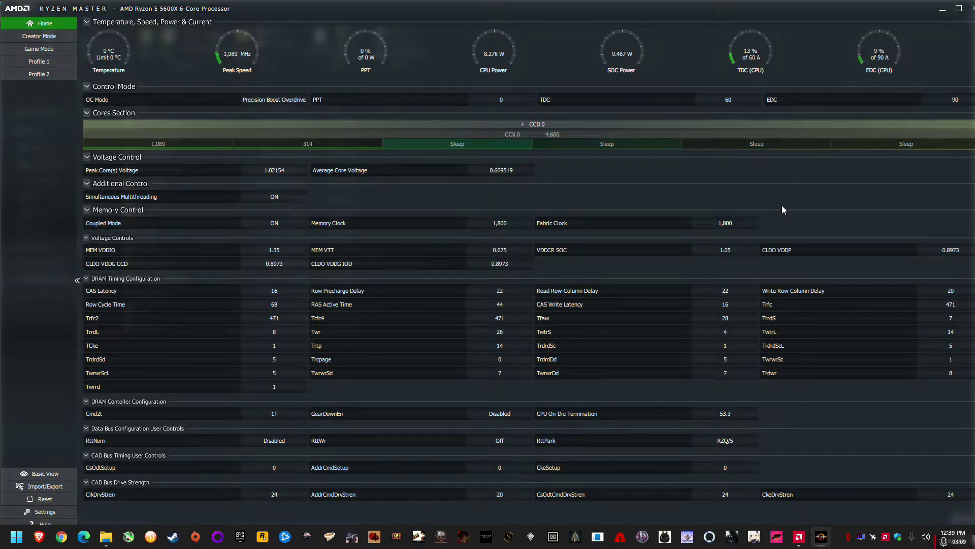
pyautogui.moveTo(909, 8); pyautogui.dragTo(833, 1)
pyautogui.hotkey('alt', 'Tab')
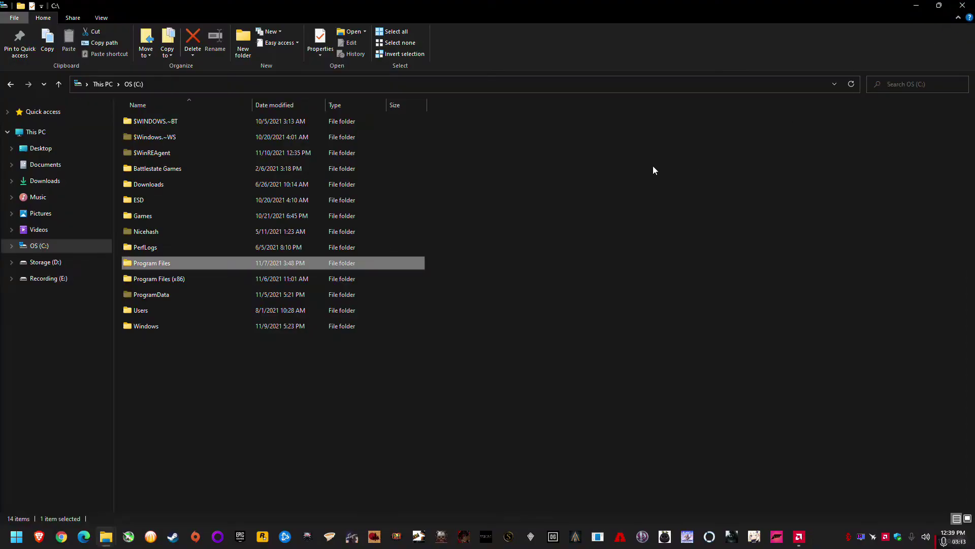
pyautogui.click(286, 399)
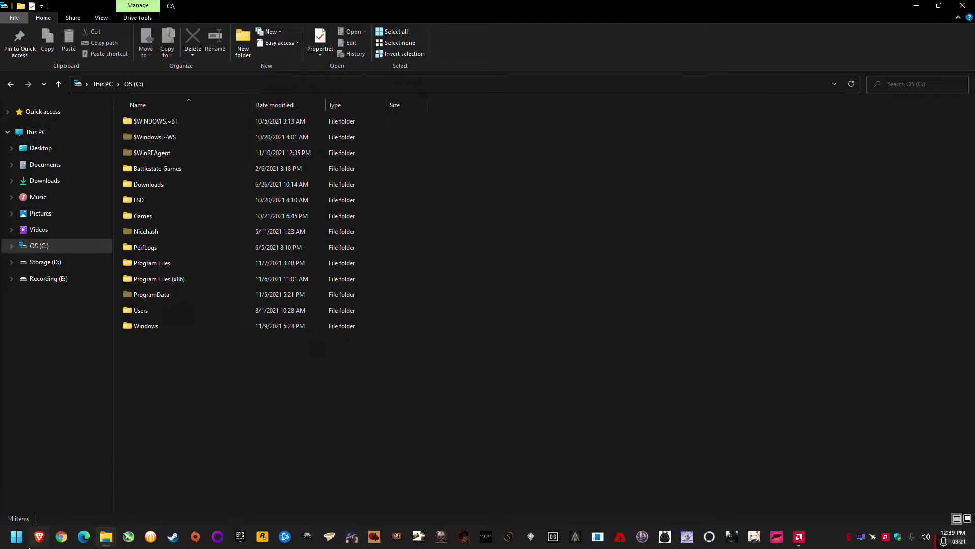
# Search the Start menu for Device Manager, launch it and centre its window.
pyautogui.click(16, 536)
pyautogui.write('device Manager')
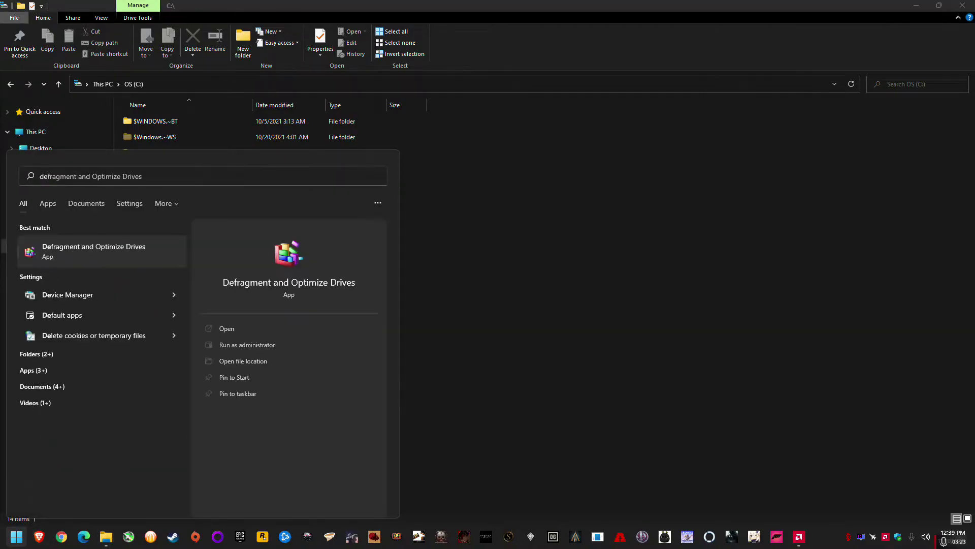
pyautogui.write('i')
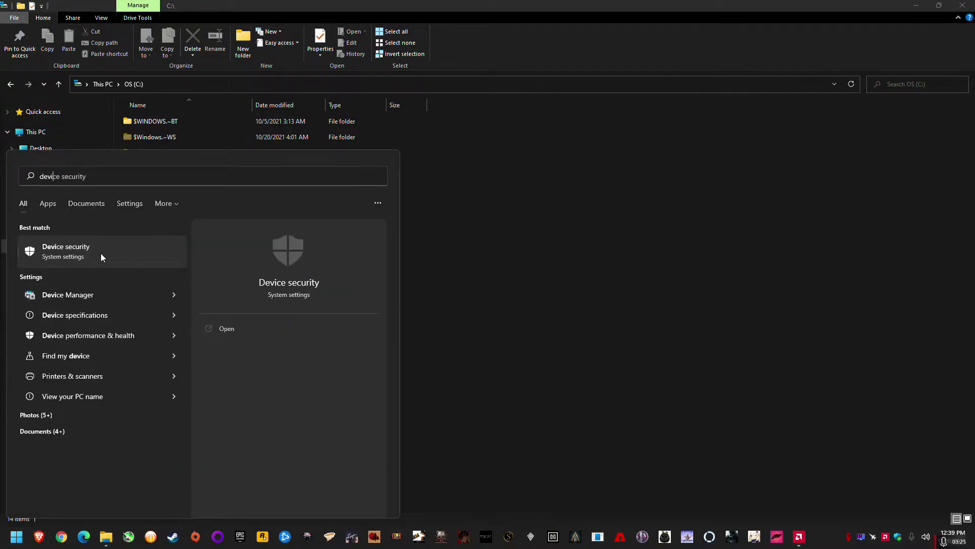
pyautogui.write('ce')
pyautogui.click(80, 298)
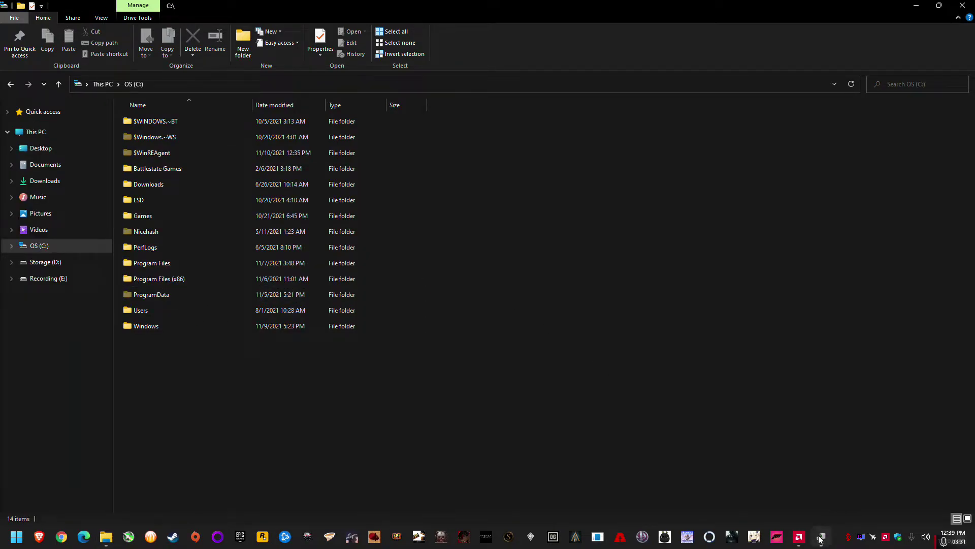
pyautogui.moveTo(253, 32); pyautogui.dragTo(568, 176)
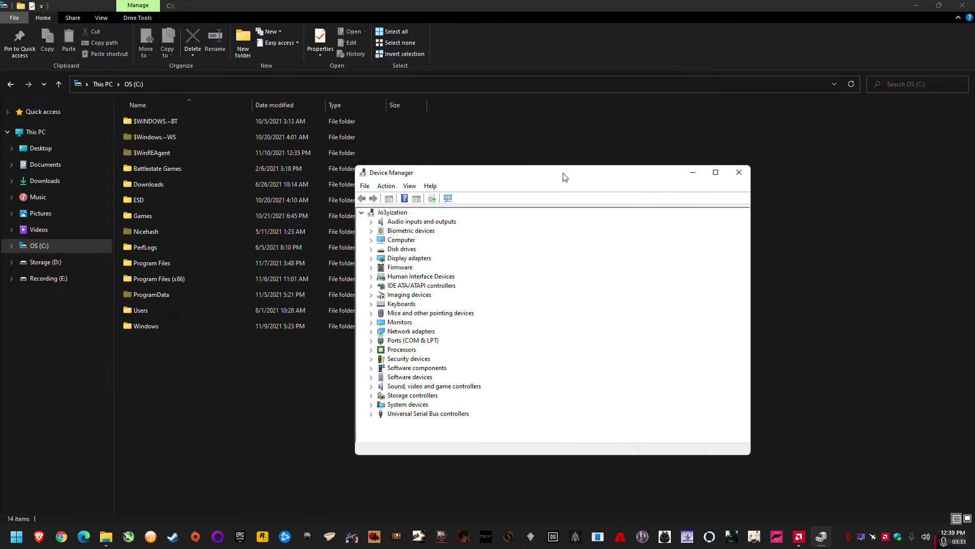
# Expand System devices and step through the AMD entries to both AMD GPIO Controllers.
pyautogui.click(372, 405)
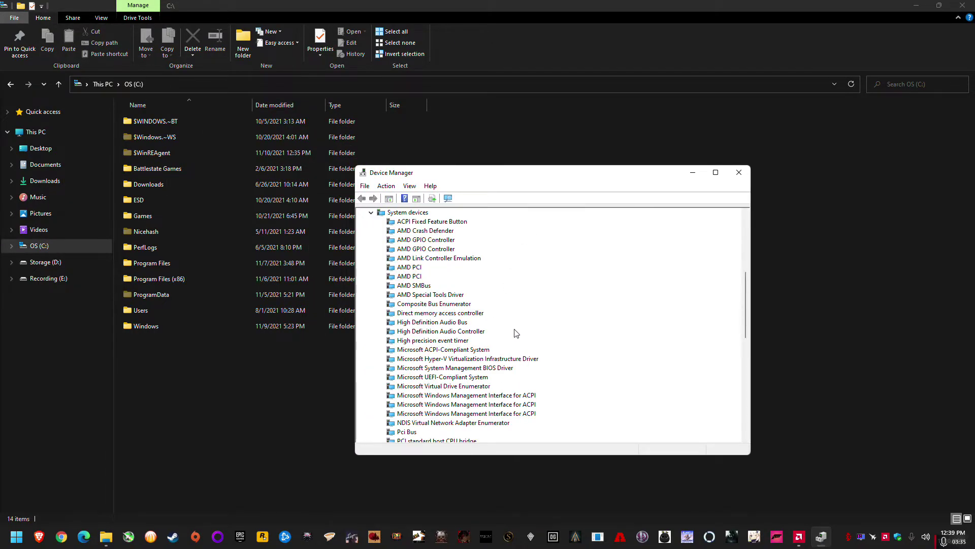
pyautogui.click(408, 231)
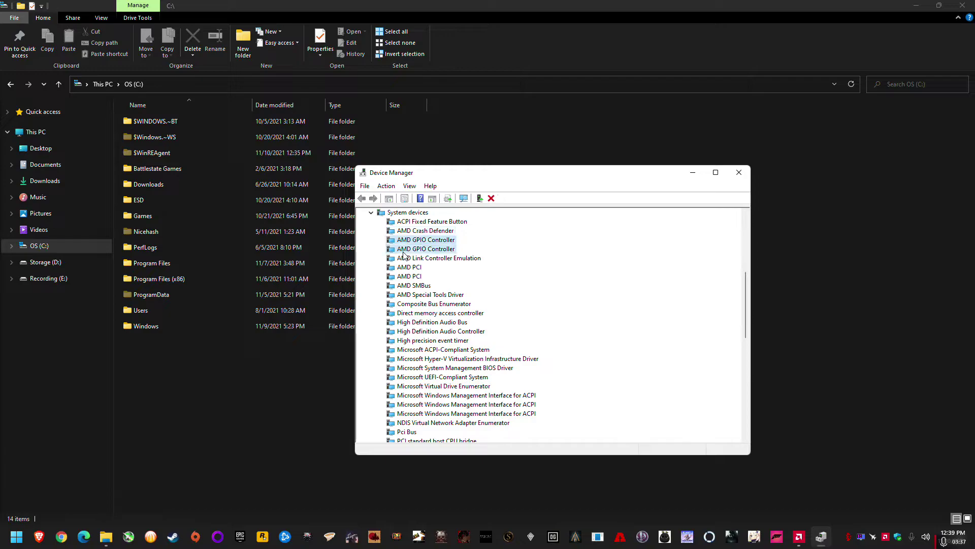
pyautogui.click(411, 296)
pyautogui.click(412, 285)
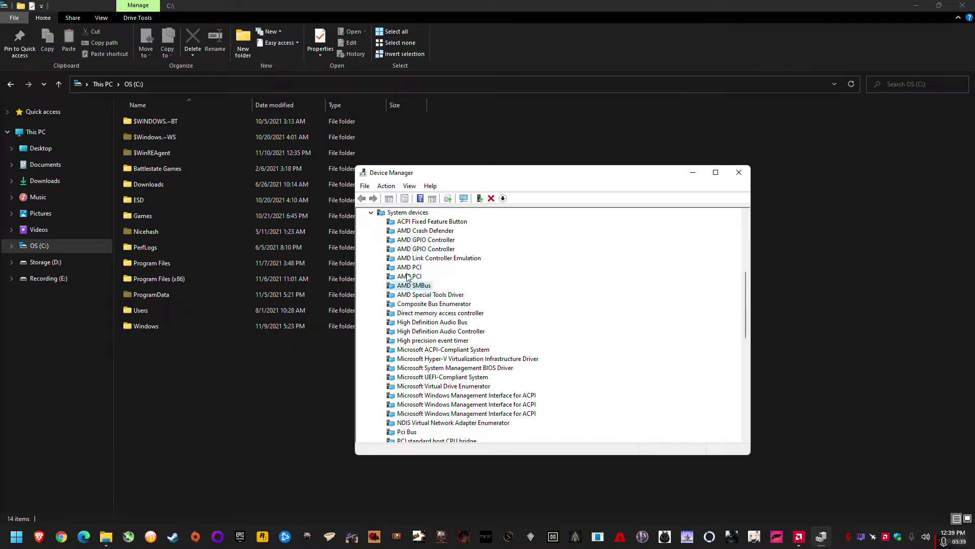
pyautogui.click(415, 257)
pyautogui.click(420, 248)
pyautogui.click(423, 241)
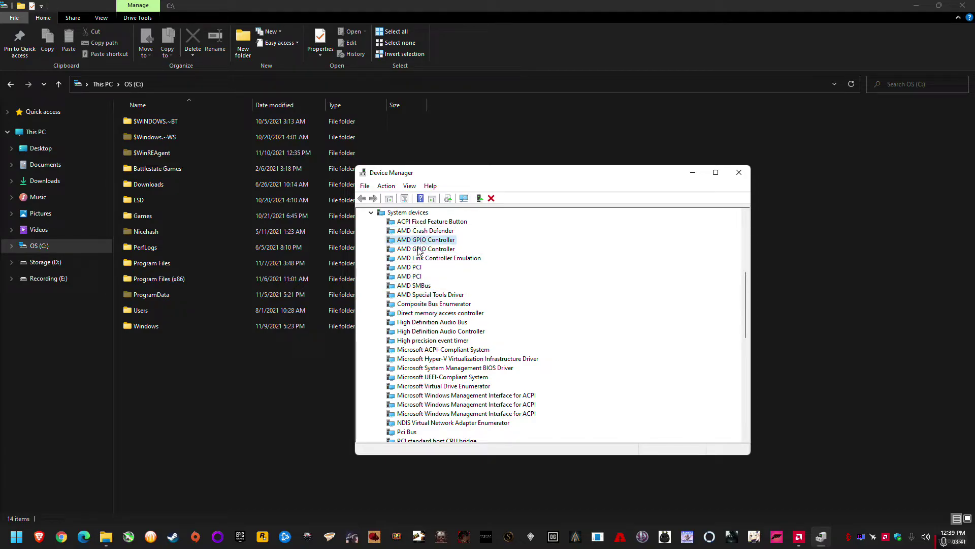
pyautogui.click(418, 288)
pyautogui.click(417, 274)
pyautogui.click(419, 265)
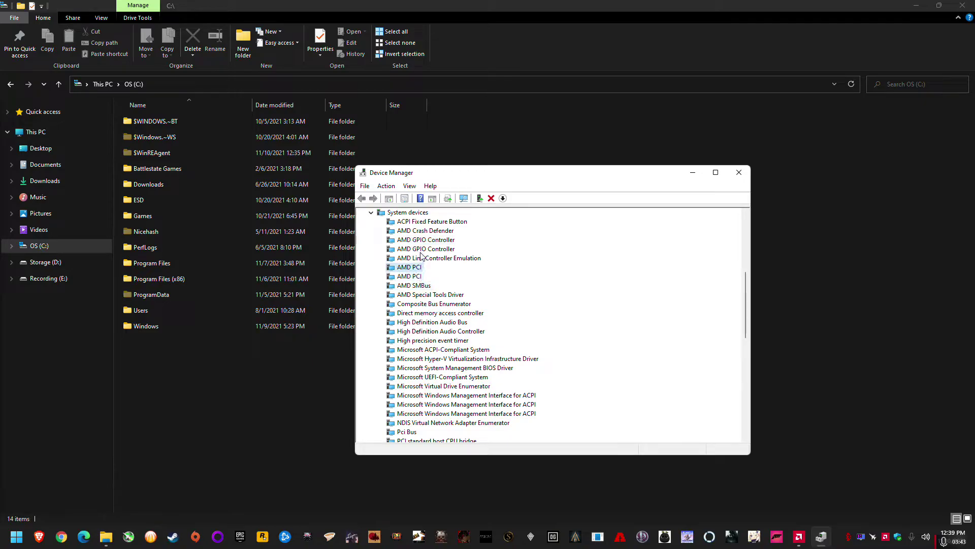
pyautogui.click(428, 247)
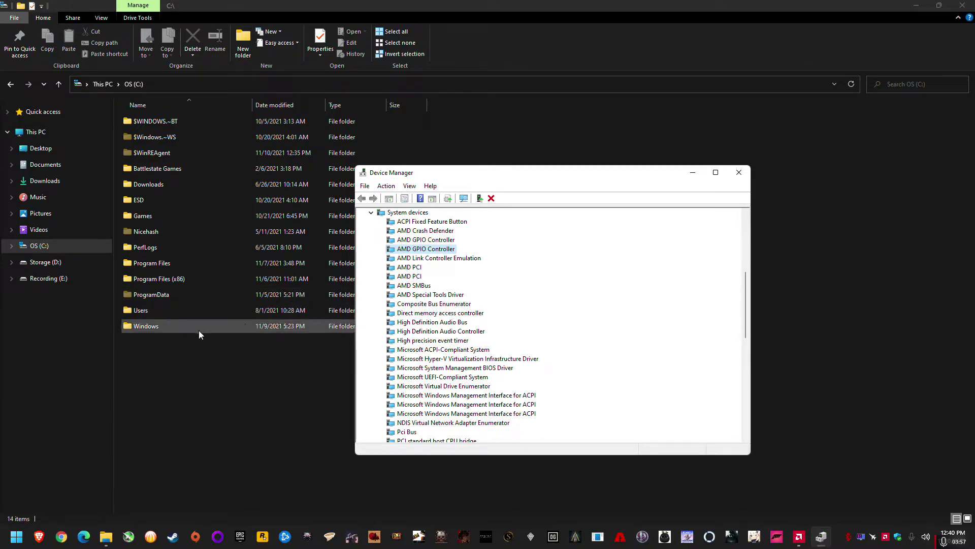
# Open the Windows folder and then its System32 folder.
pyautogui.doubleClick(162, 328)
pyautogui.scroll(-6, 173, 332)
pyautogui.scroll(-6, 200, 340)
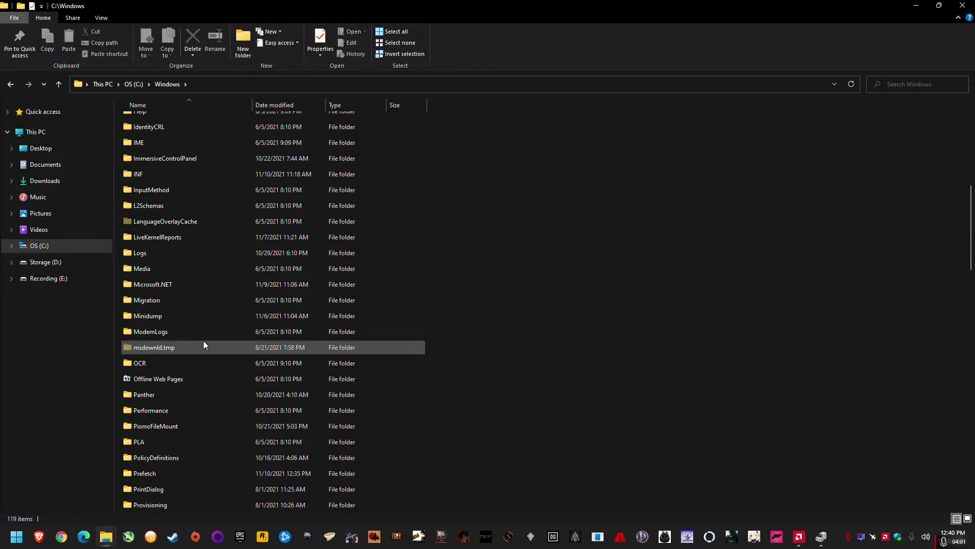
pyautogui.click(221, 299)
pyautogui.press('s')
pyautogui.press('s')
pyautogui.press('s')
pyautogui.press('s')
pyautogui.press('s')
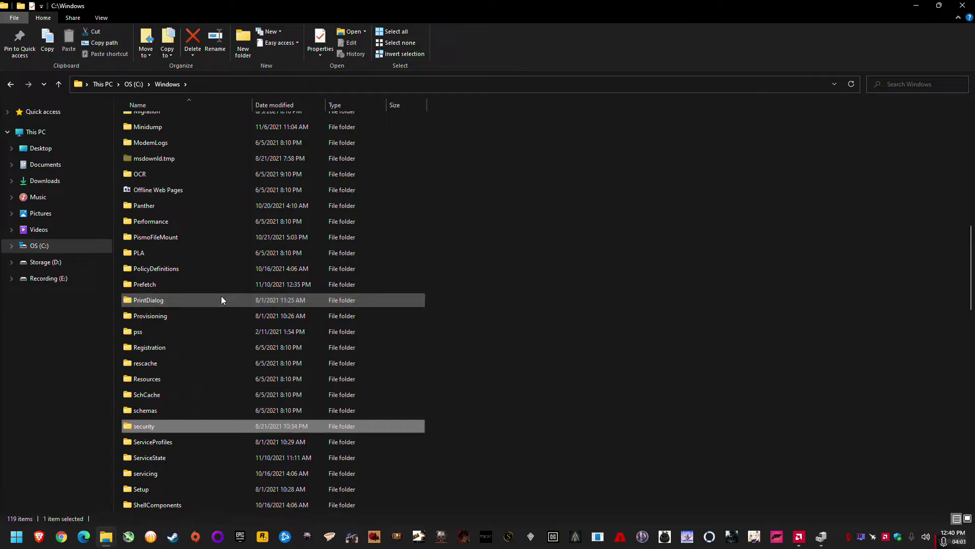
pyautogui.scroll(-4, 252, 396)
pyautogui.doubleClick(178, 428)
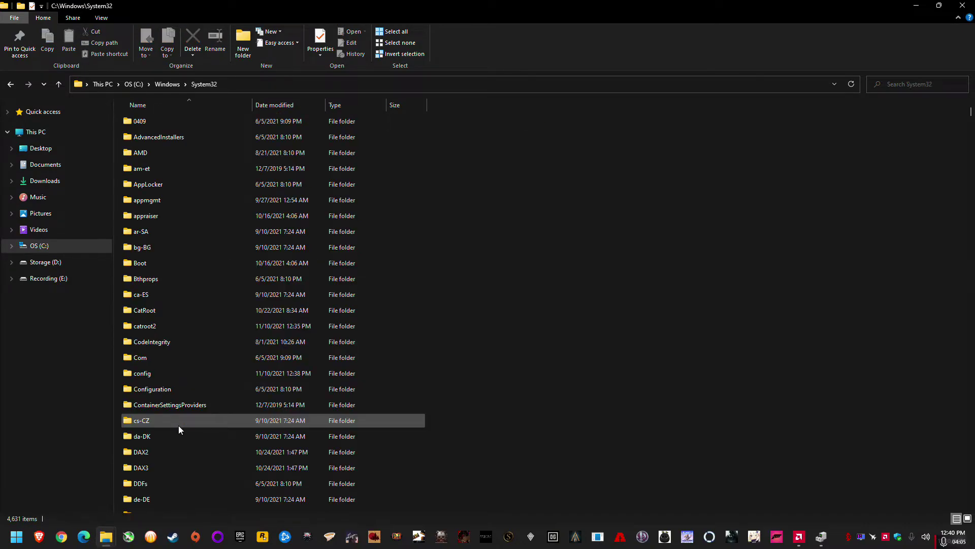
# Open the drivers folder and select the amdgpio2.sys driver file.
pyautogui.press('d')
pyautogui.press('d')
pyautogui.press('d')
pyautogui.scroll(-4, 278, 382)
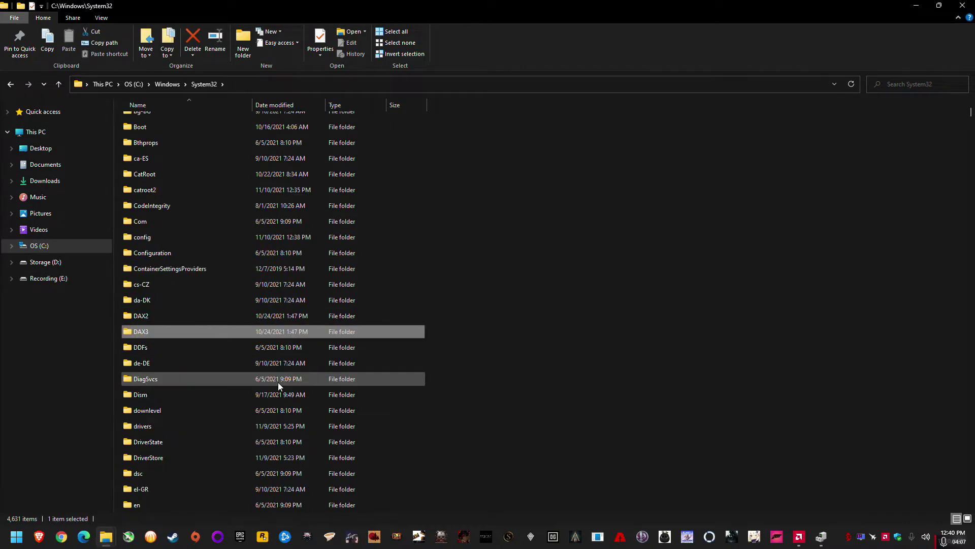
pyautogui.doubleClick(144, 380)
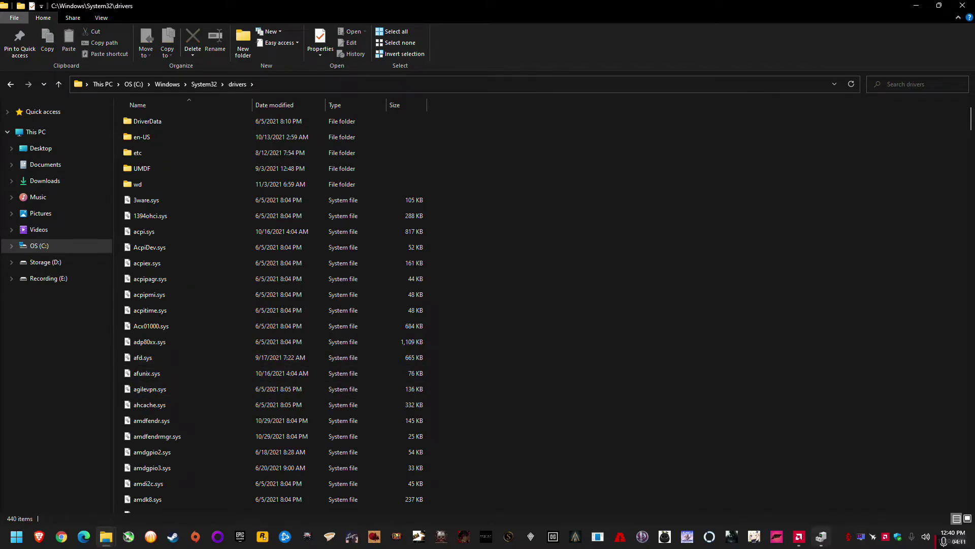
pyautogui.scroll(-4, 275, 399)
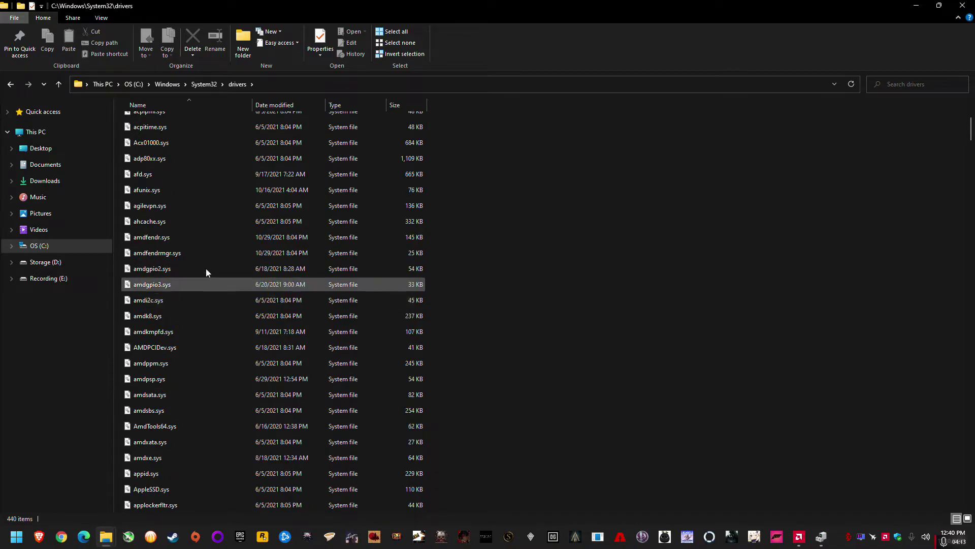
pyautogui.click(168, 272)
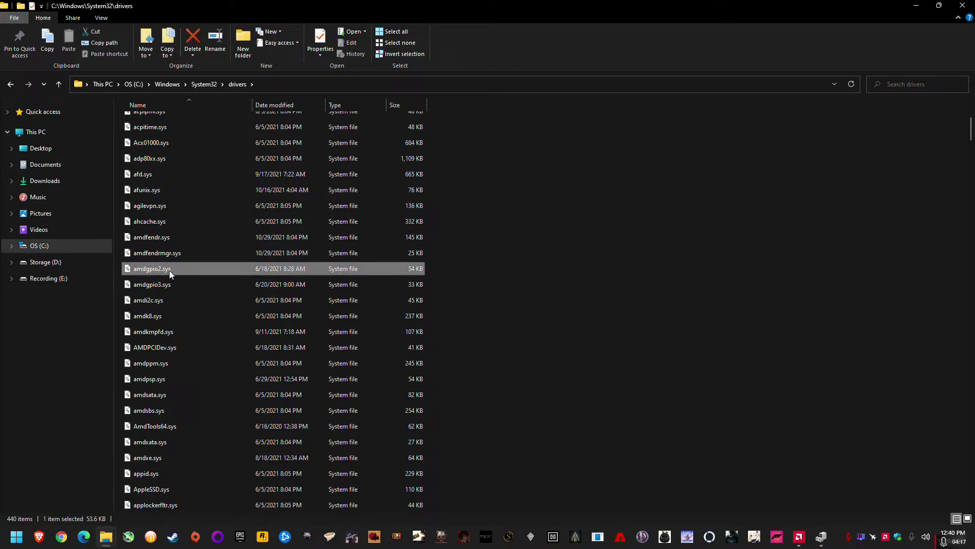
pyautogui.moveTo(169, 272)
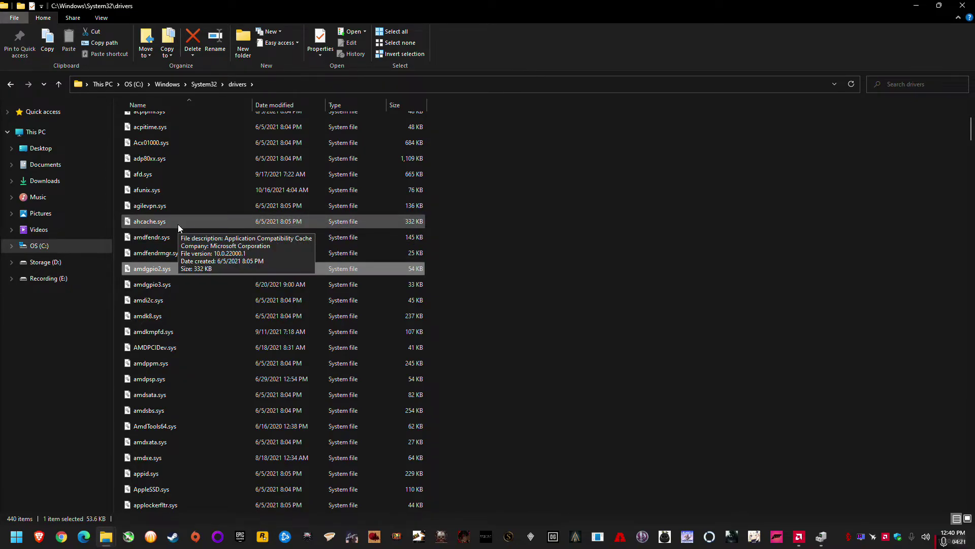
# Open MSI's B450M MORTAR MAX support page from the browser's address bar.
pyautogui.click(823, 539)
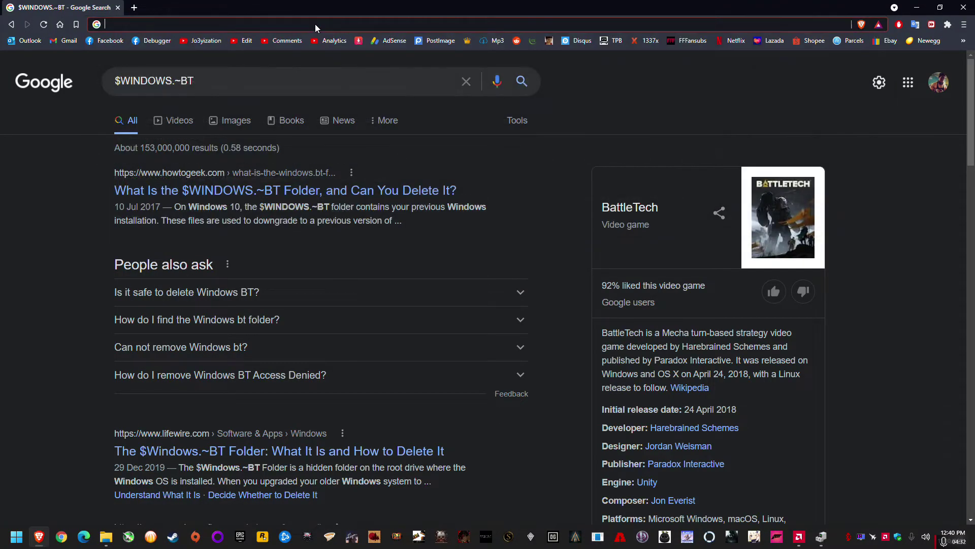
pyautogui.write('msi')
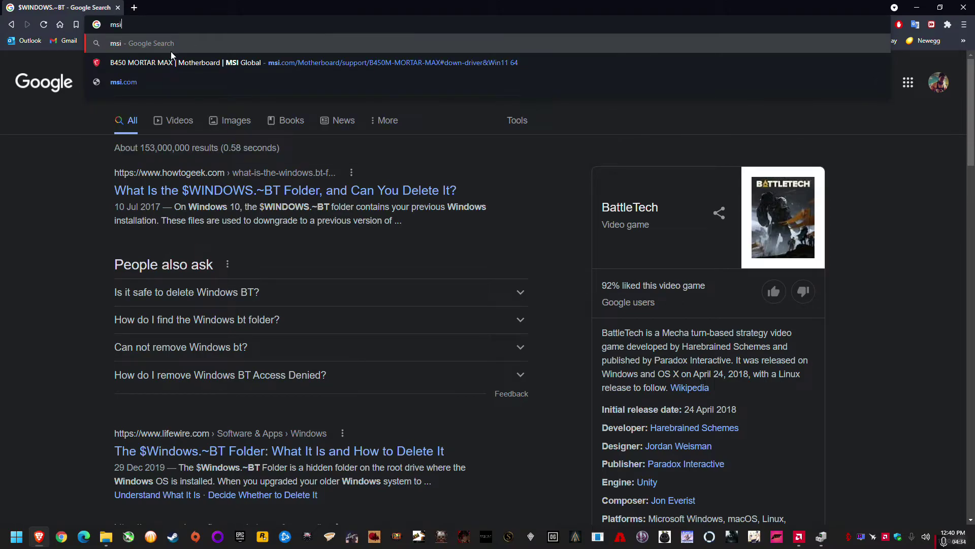
pyautogui.click(198, 60)
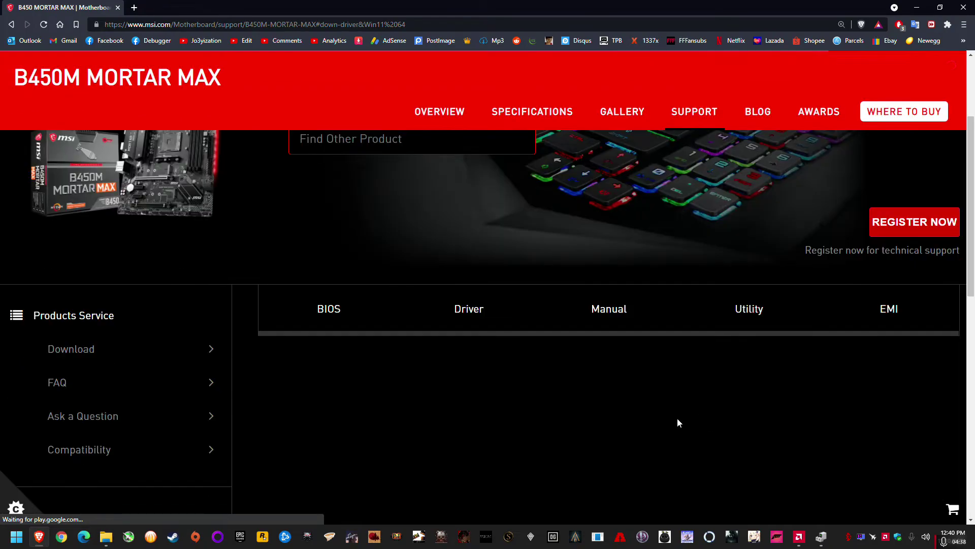
# Show Win11 64 System & Chipset Drivers and highlight AMD Chipset Driver version 3.10.22.706.
pyautogui.click(436, 311)
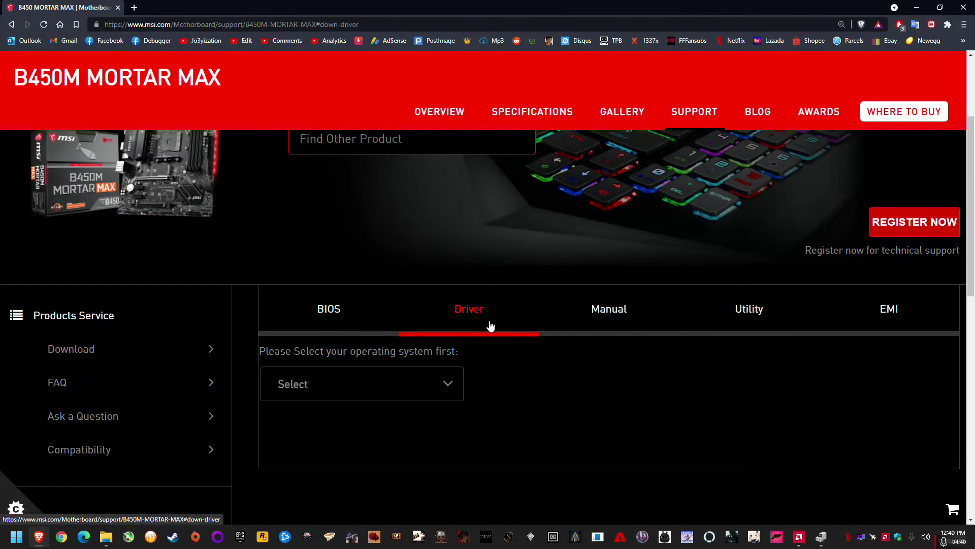
pyautogui.click(420, 382)
pyautogui.click(329, 465)
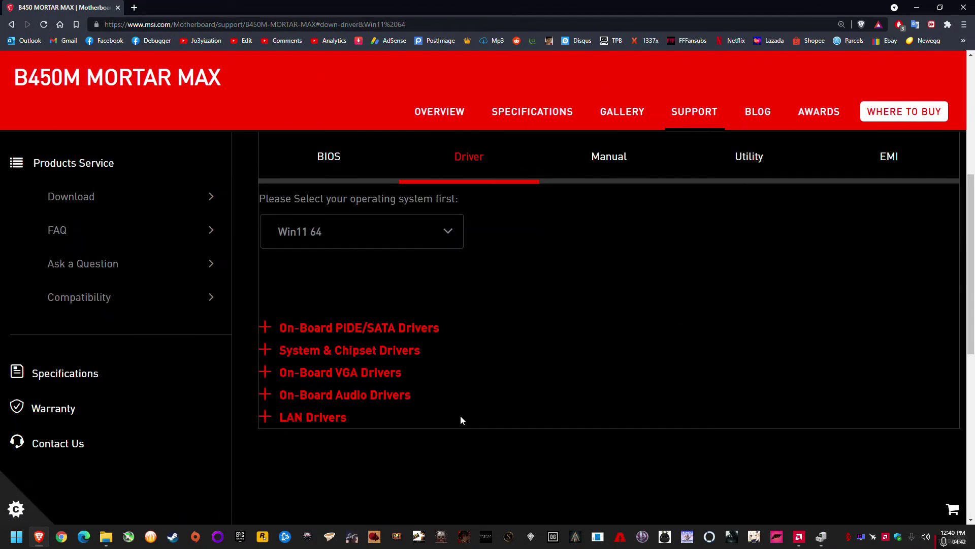
pyautogui.click(284, 359)
pyautogui.scroll(-1, 588, 379)
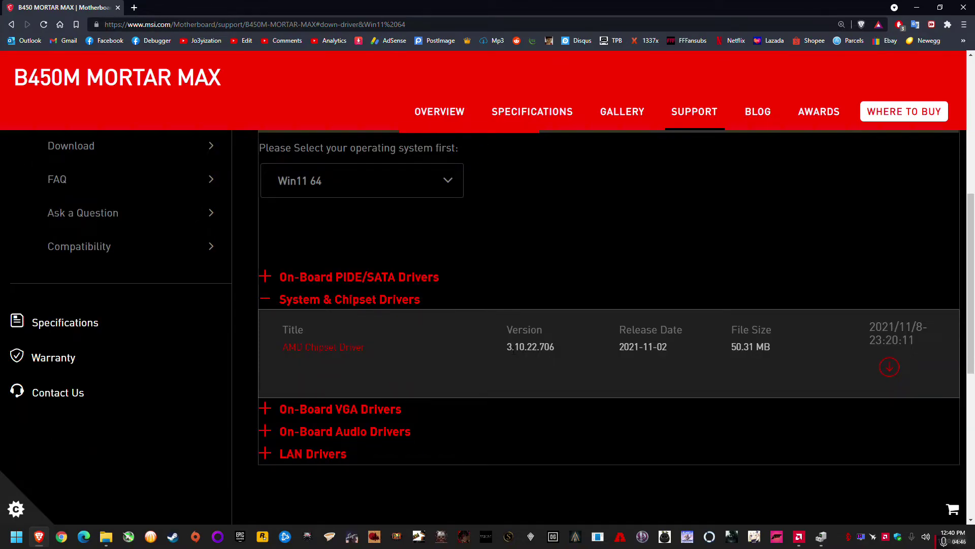
pyautogui.moveTo(507, 349); pyautogui.dragTo(564, 360)
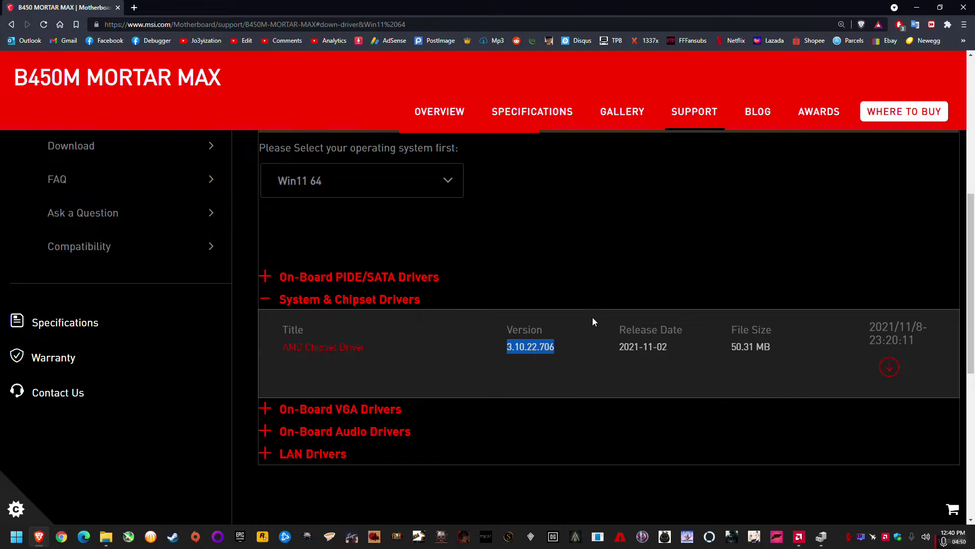
pyautogui.moveTo(496, 350); pyautogui.dragTo(584, 352)
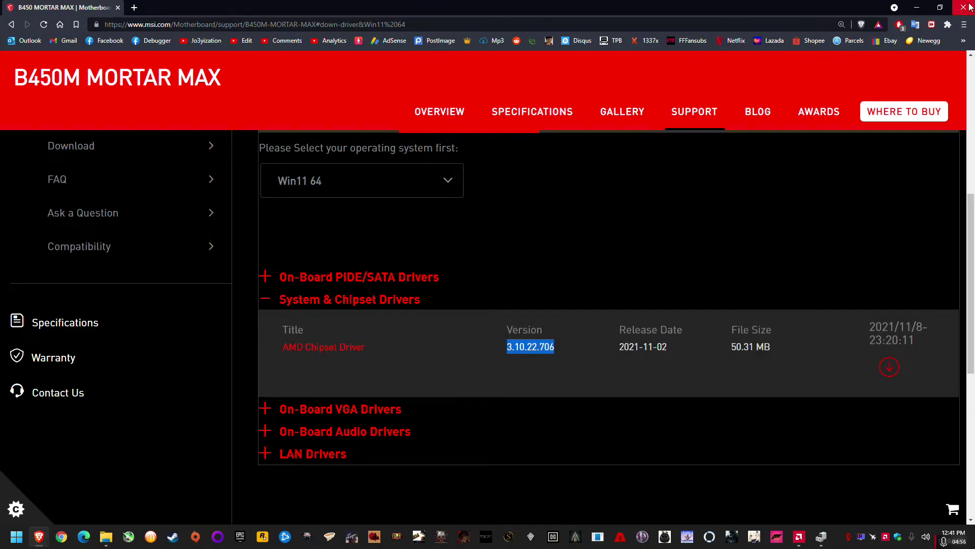
# Close the browser and open the AMD GPIO Controller's Driver tab in Device Manager.
pyautogui.click(969, 7)
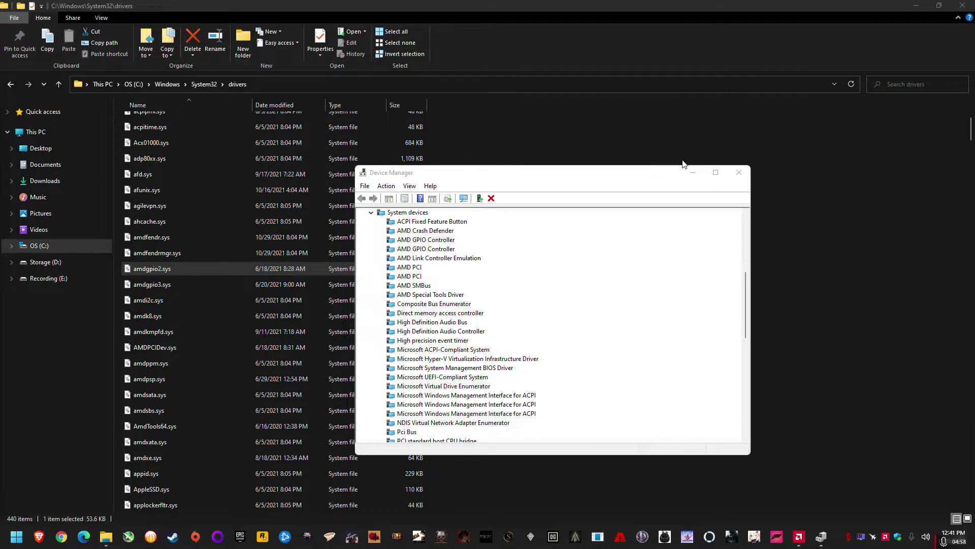
pyautogui.moveTo(497, 175); pyautogui.dragTo(613, 144)
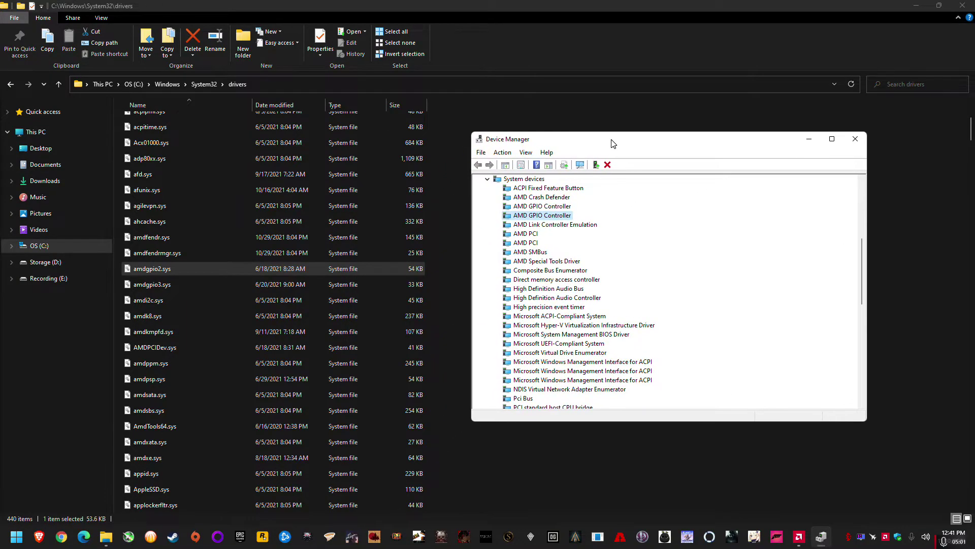
pyautogui.rightClick(528, 220)
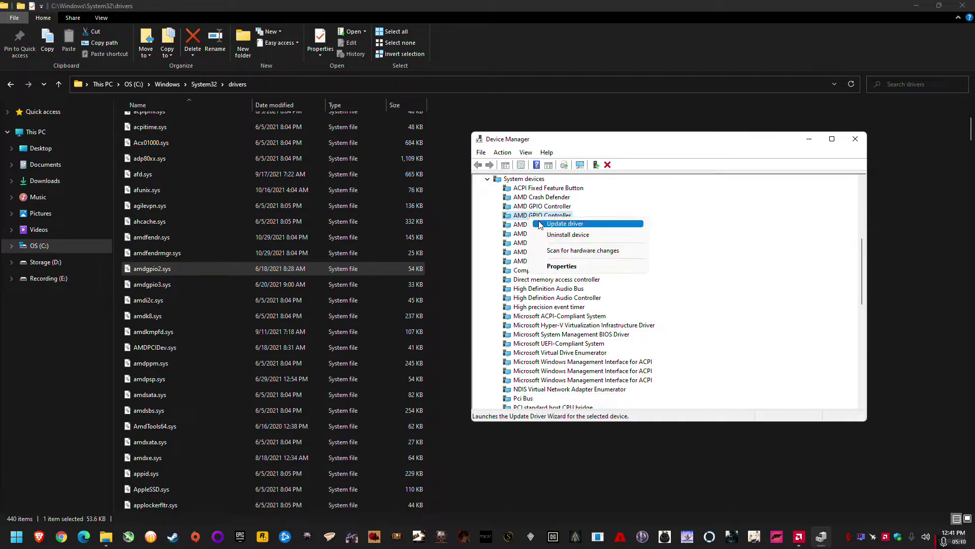
pyautogui.click(559, 268)
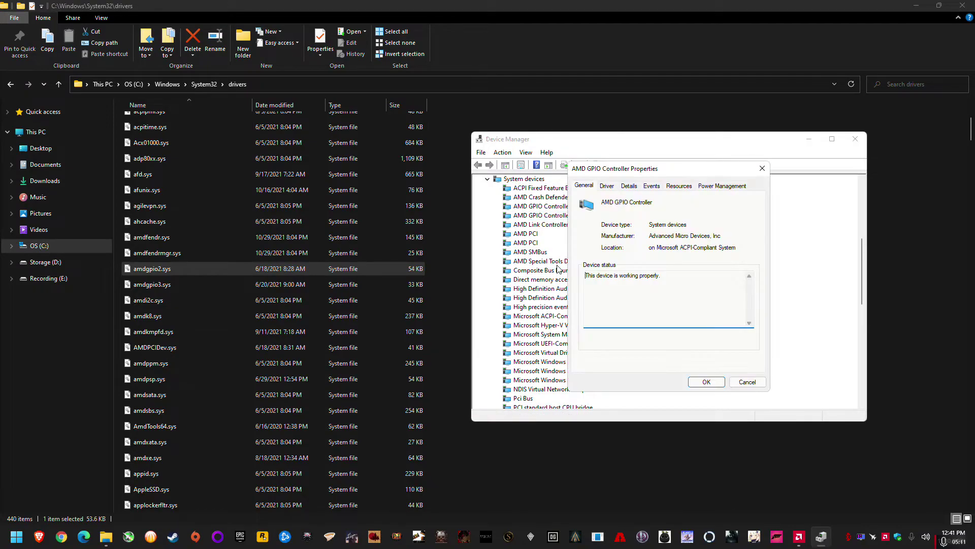
pyautogui.click(607, 186)
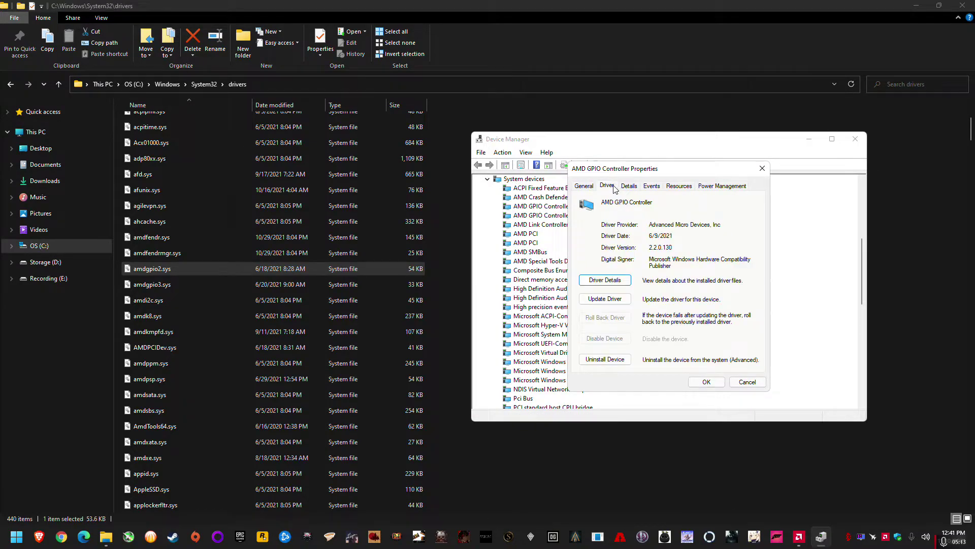
# Highlight driver version 2.2.0.130 and driver date 6/9/2021, then close the properties.
pyautogui.doubleClick(655, 248)
pyautogui.doubleClick(675, 237)
pyautogui.click(671, 236)
pyautogui.moveTo(650, 236)
pyautogui.mouseDown()
pyautogui.moveTo(680, 237)
pyautogui.moveTo(646, 248)
pyautogui.mouseUp()
pyautogui.click(679, 236)
pyautogui.click(663, 249)
pyautogui.click(760, 383)
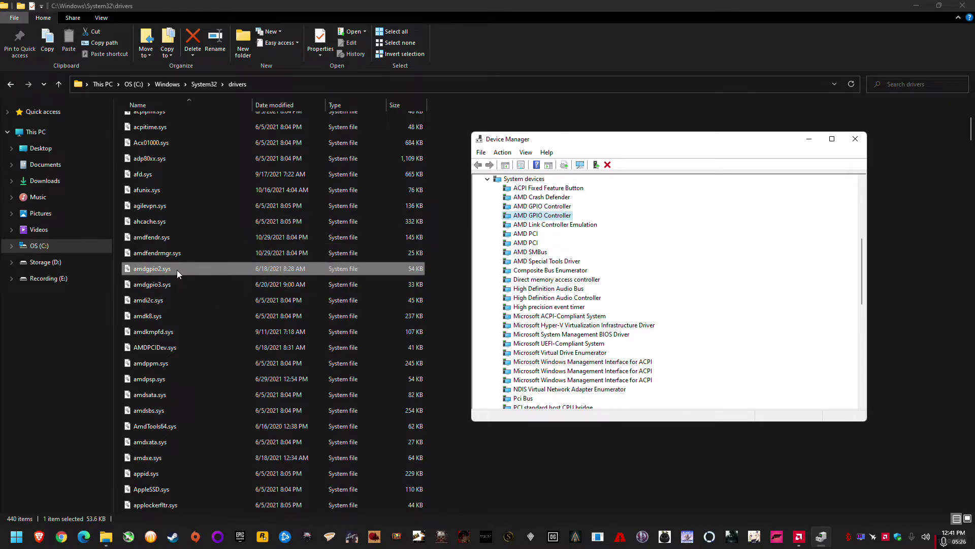
# Reopen the AMD GPIO Controller properties on the Driver tab.
pyautogui.rightClick(563, 215)
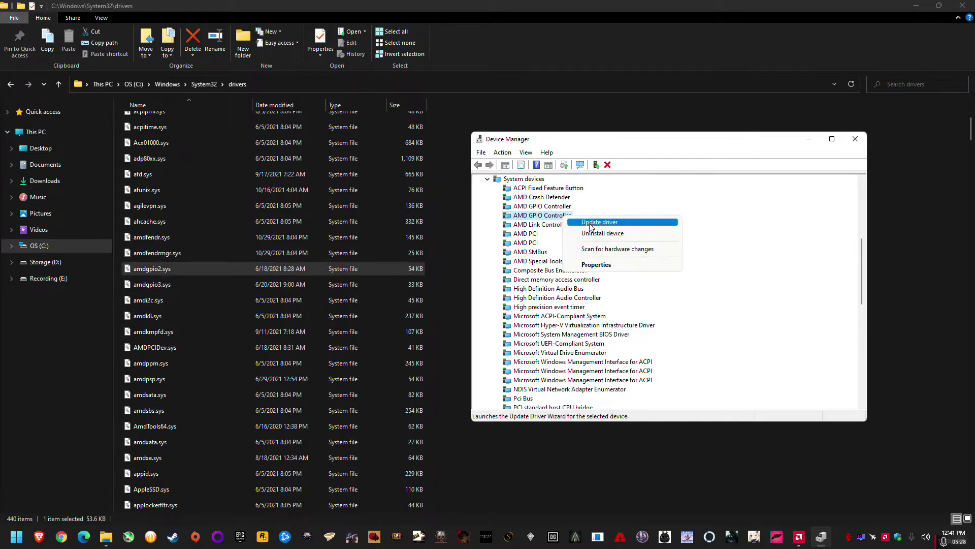
pyautogui.click(603, 265)
pyautogui.click(607, 186)
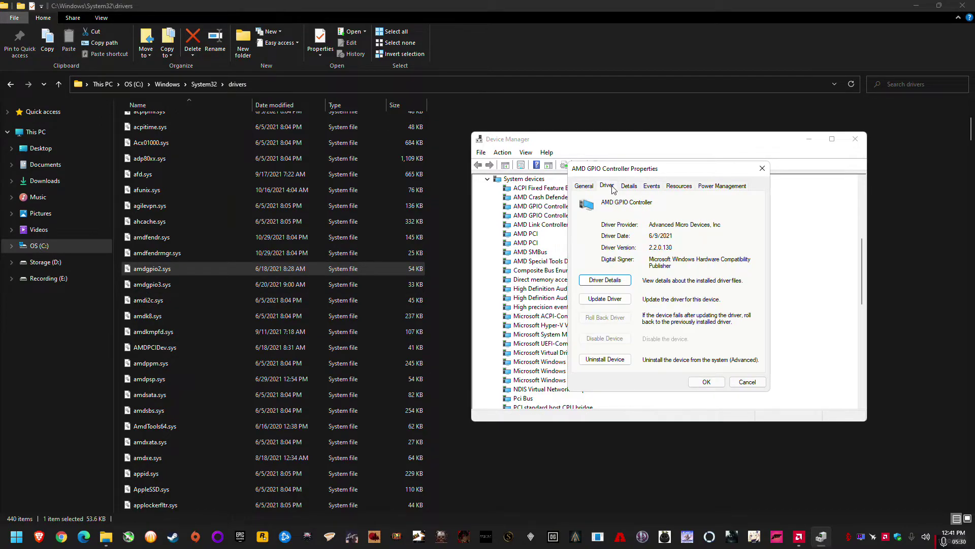
# Snap the drivers folder window to the left half of the screen.
pyautogui.rightClick(153, 268)
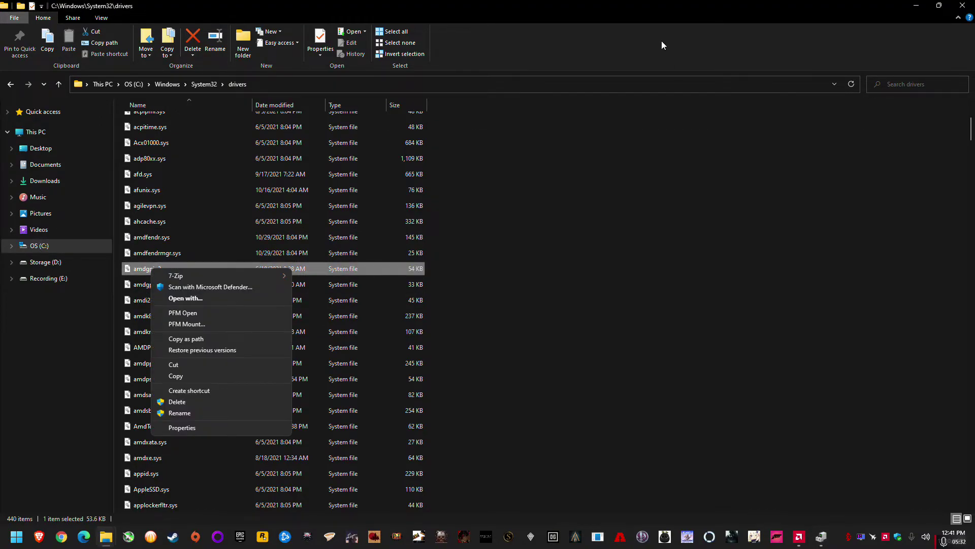
pyautogui.moveTo(508, 6); pyautogui.dragTo(1, 91)
pyautogui.click(525, 278)
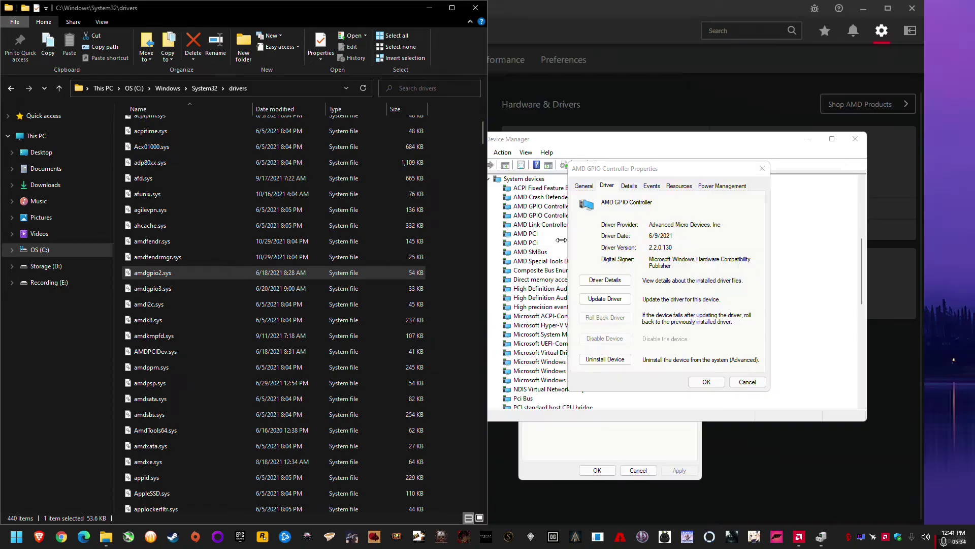
# Check amdgpio2.sys Details: file and product version 2.2.0.130 and its modified date.
pyautogui.rightClick(163, 276)
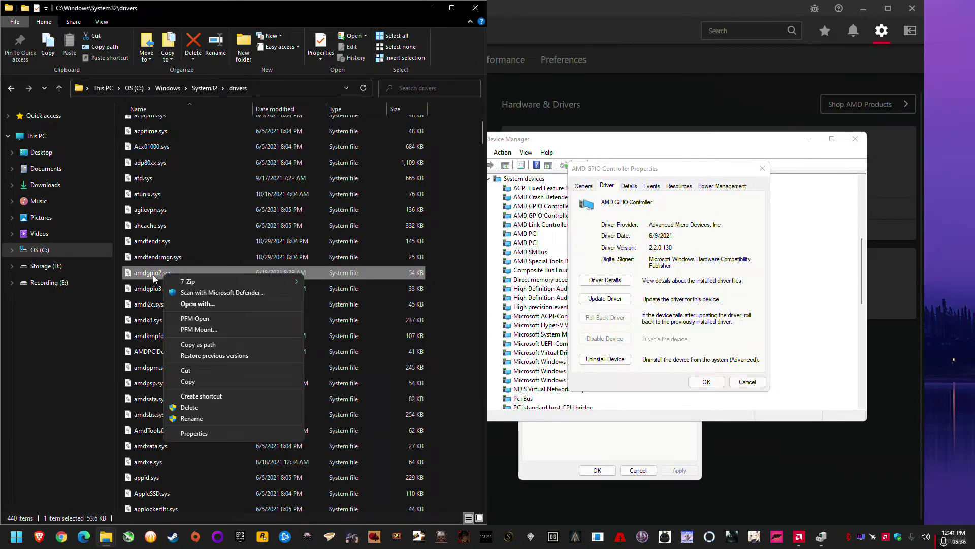
pyautogui.click(187, 433)
pyautogui.click(281, 286)
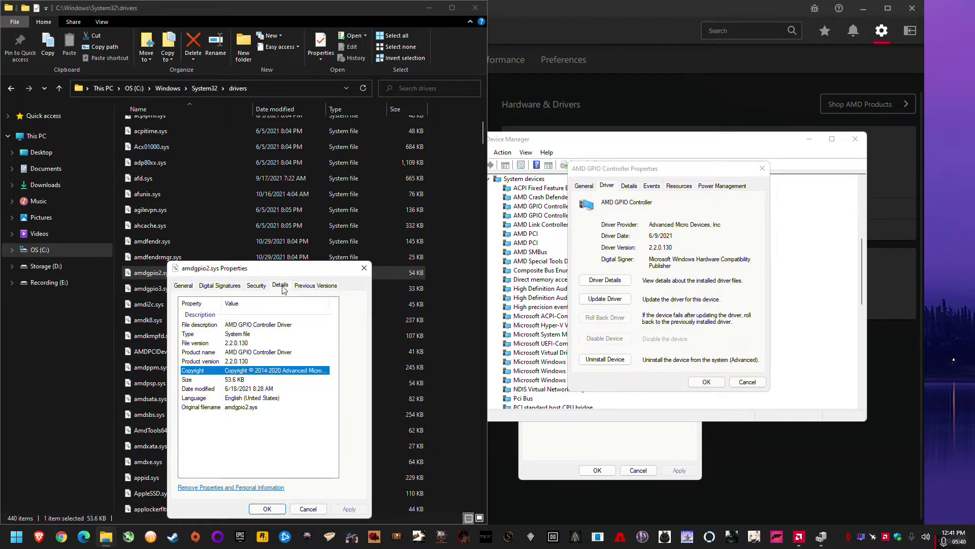
pyautogui.click(250, 361)
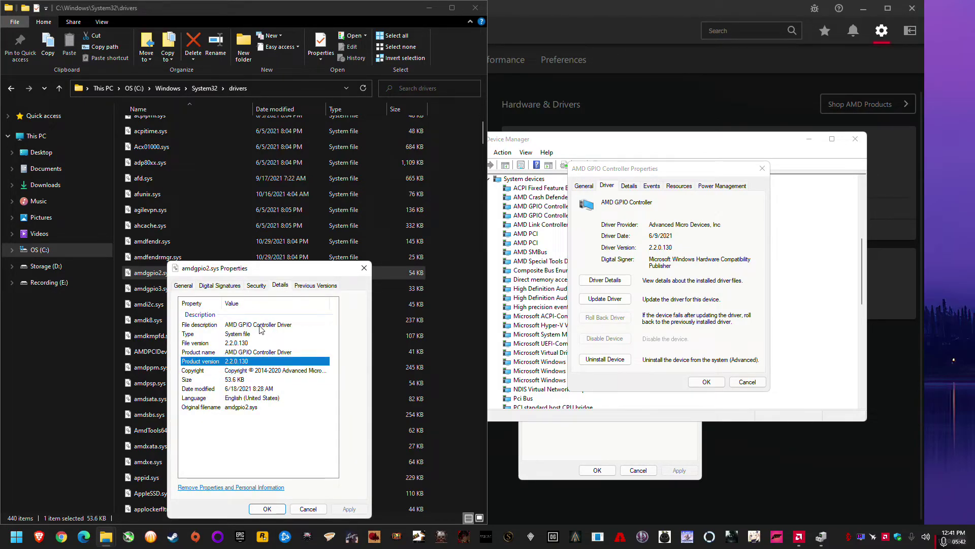
pyautogui.click(238, 344)
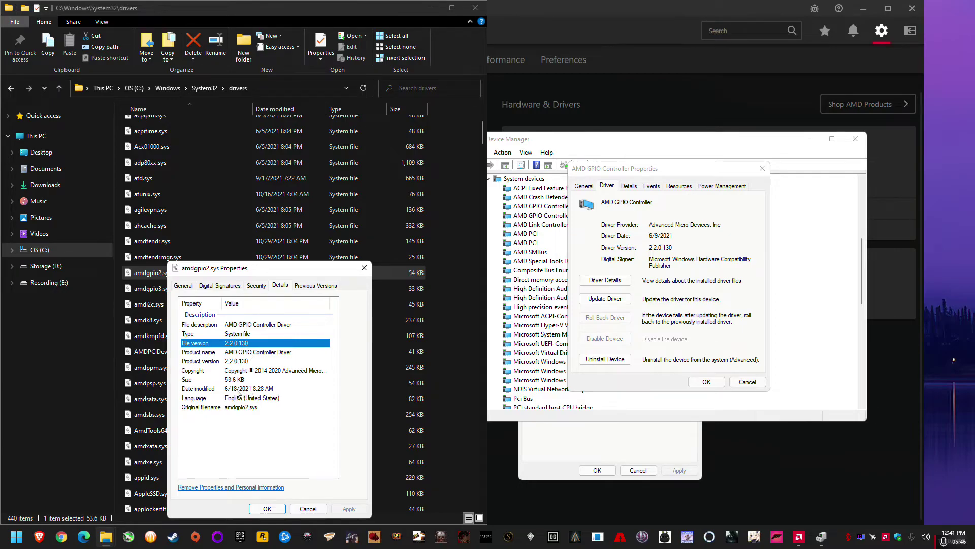
pyautogui.click(242, 389)
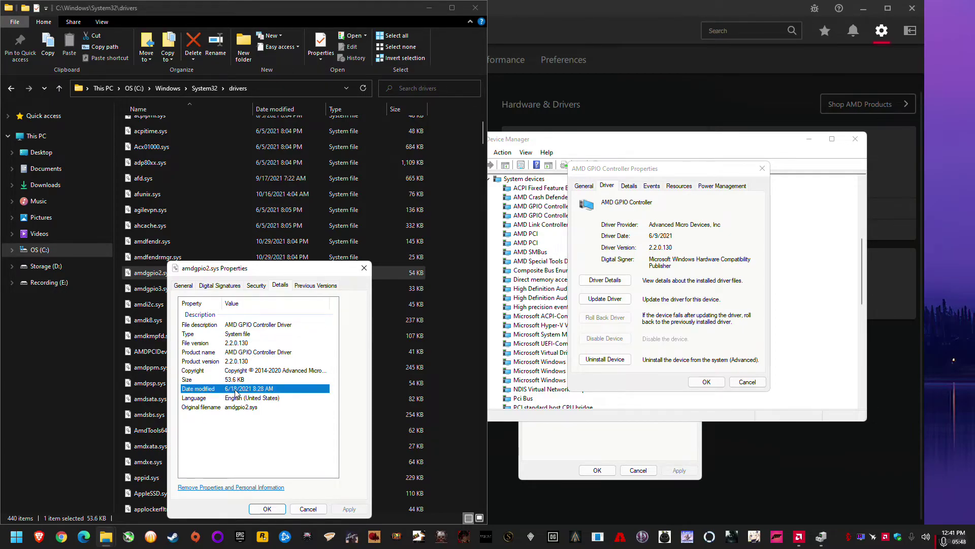
pyautogui.click(247, 361)
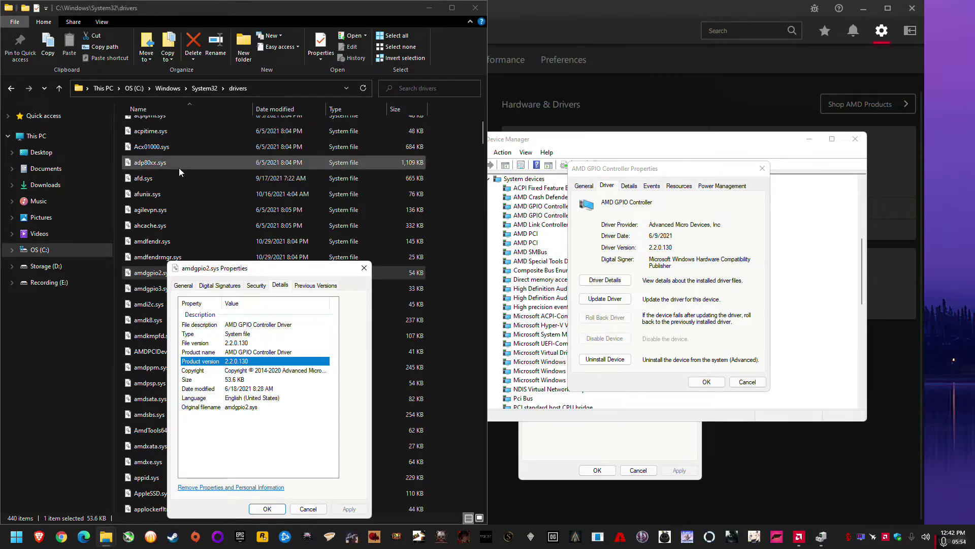
# Close amdgpio2.sys properties, show AMDPCIDev.sys product version 1.0.0.83, then close AMD GPIO Controller properties.
pyautogui.click(315, 510)
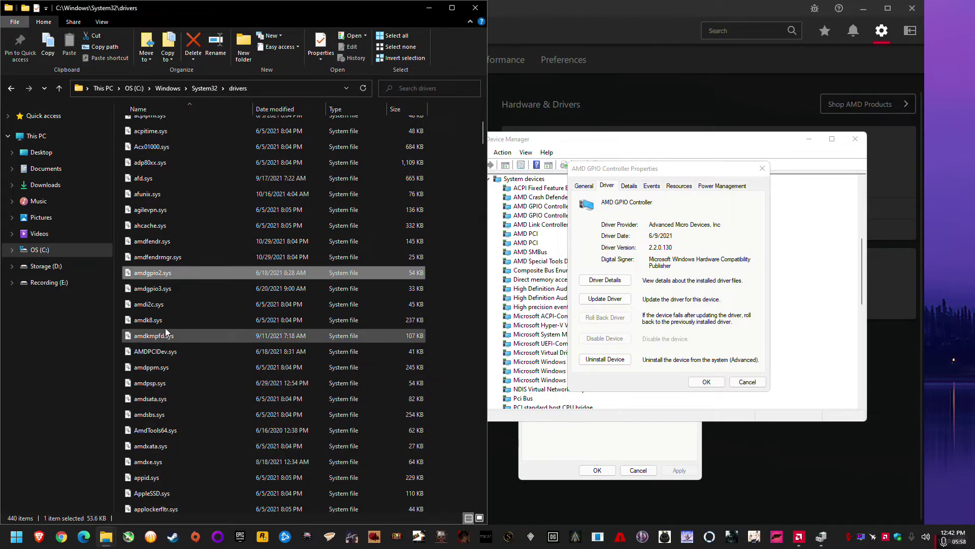
pyautogui.click(167, 354)
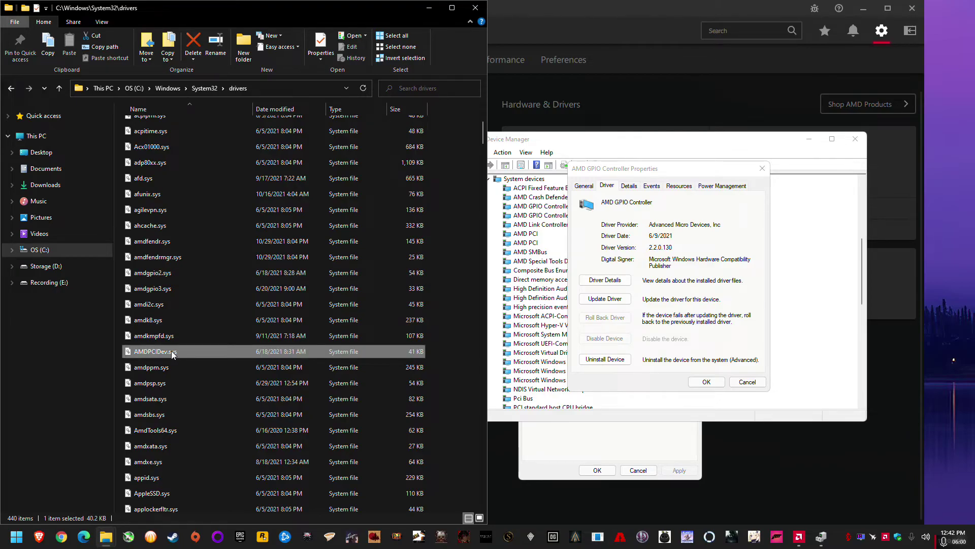
pyautogui.moveTo(165, 354)
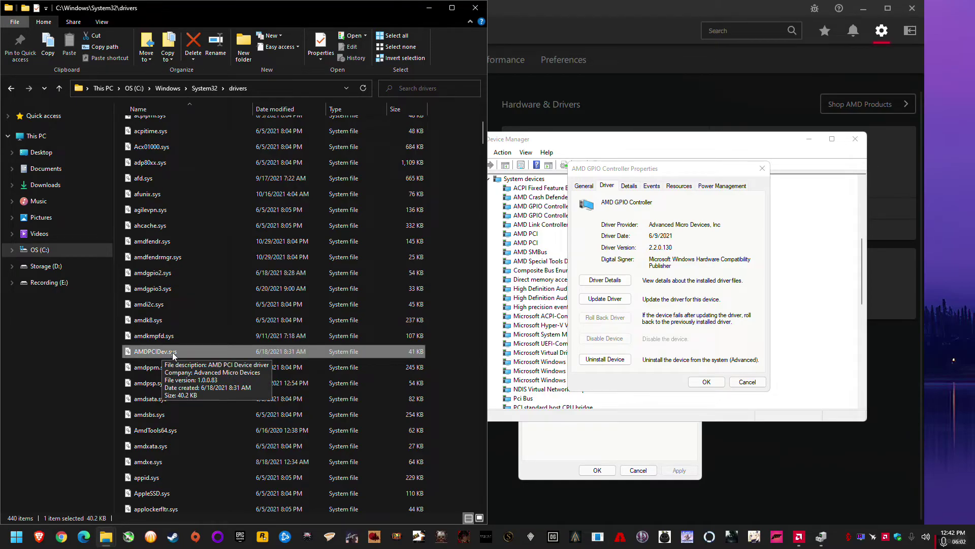
pyautogui.rightClick(173, 356)
pyautogui.click(213, 512)
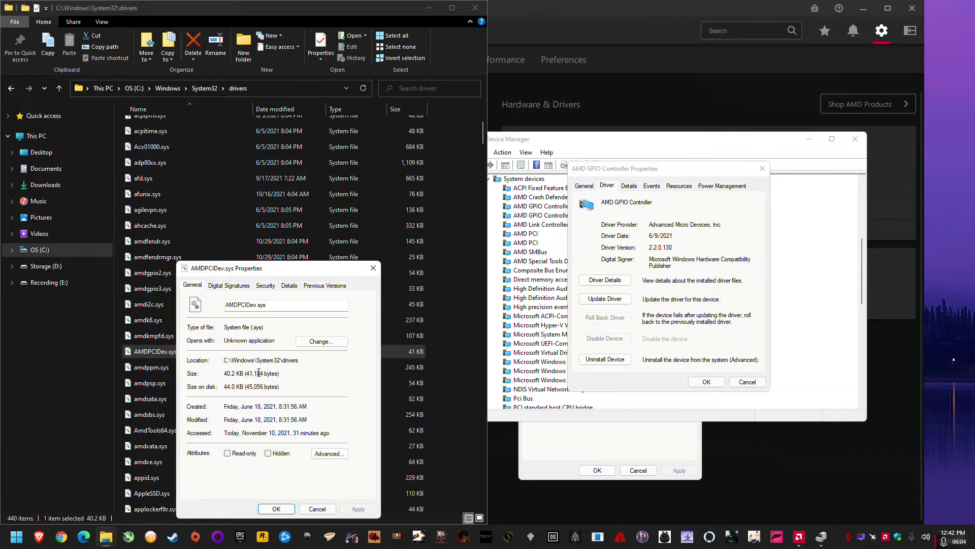
pyautogui.click(289, 286)
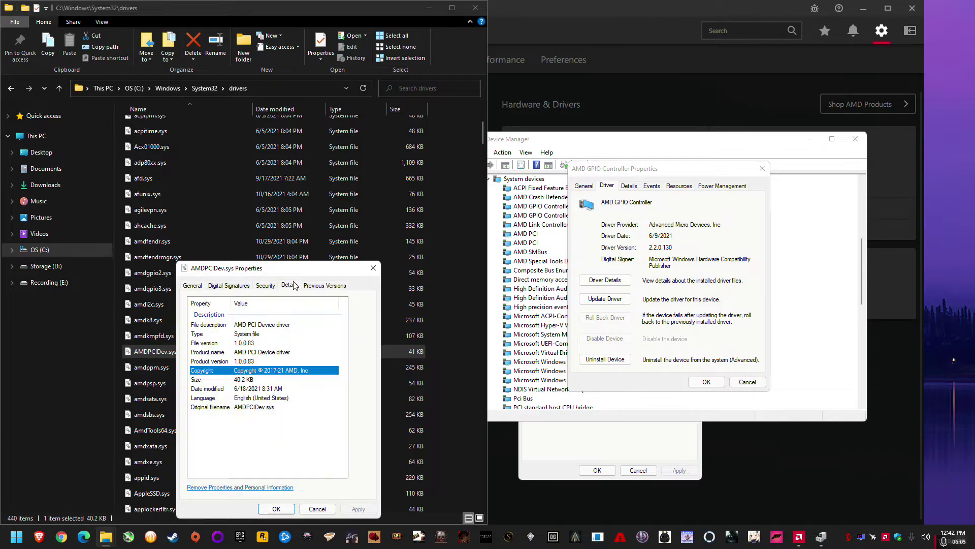
pyautogui.click(256, 361)
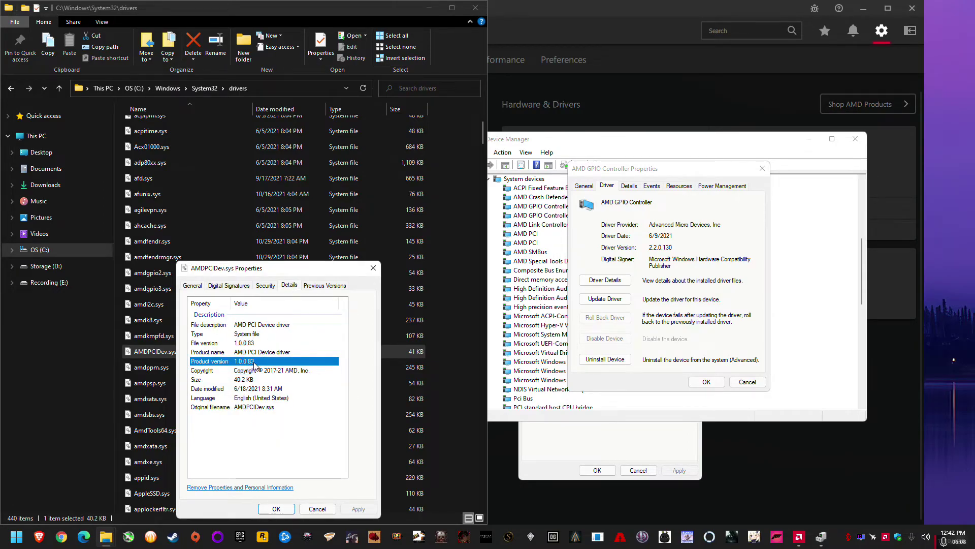
pyautogui.click(747, 382)
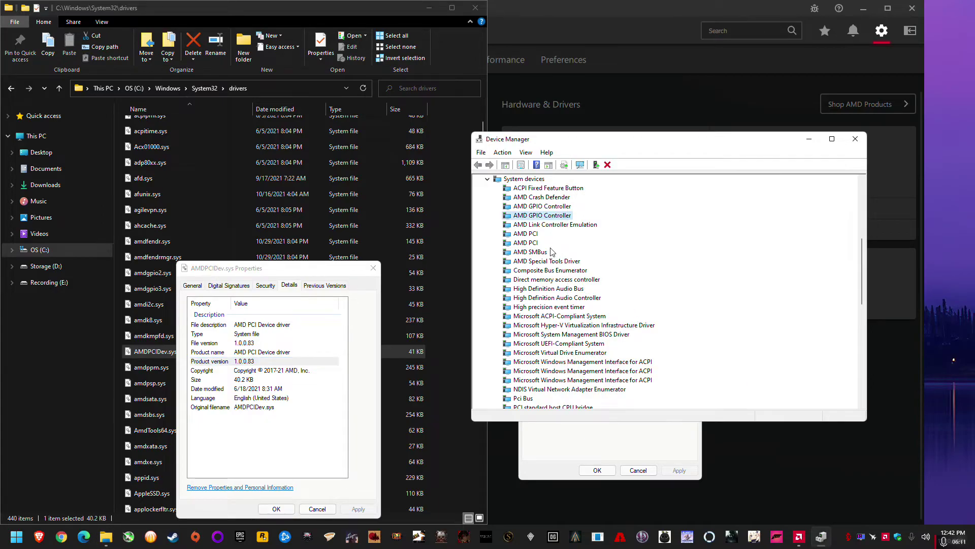
# Confirm the AMD PCI device driver reads 1.0.0.83, then close it and AMDPCIDev.sys properties.
pyautogui.moveTo(584, 138); pyautogui.dragTo(617, 166)
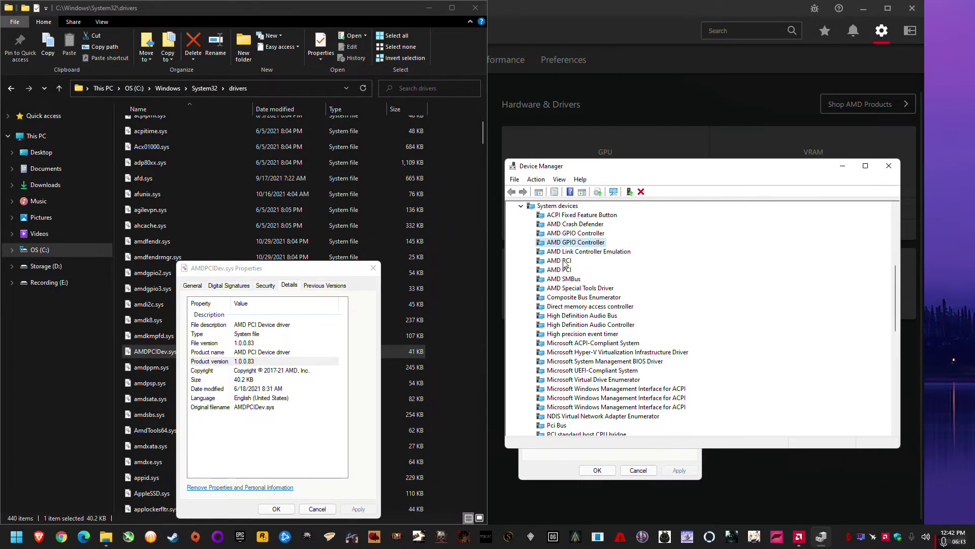
pyautogui.rightClick(564, 261)
pyautogui.click(603, 321)
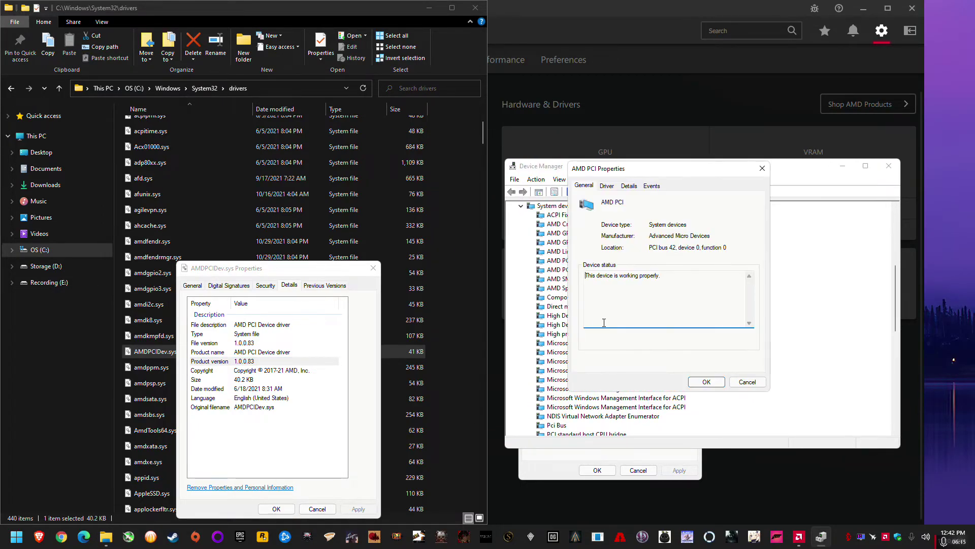
pyautogui.click(606, 186)
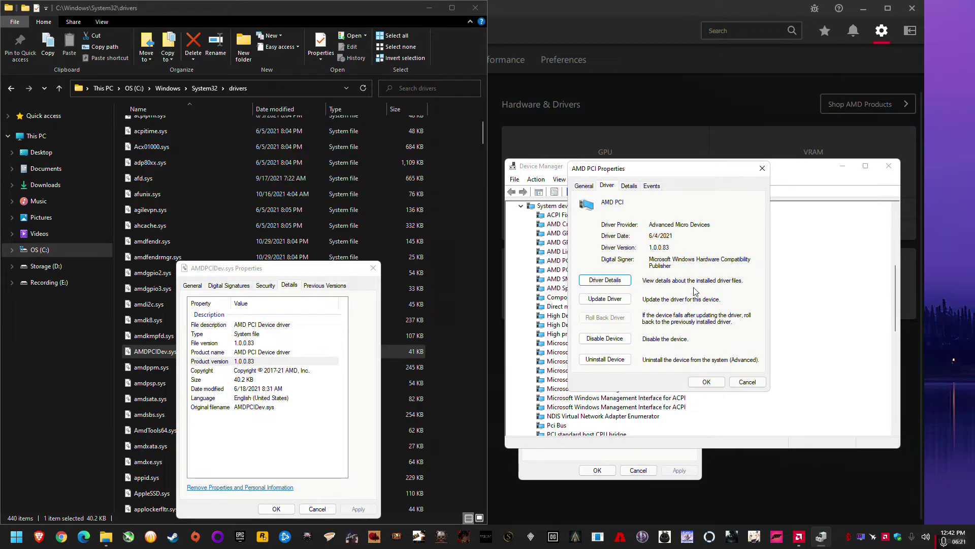
pyautogui.click(748, 383)
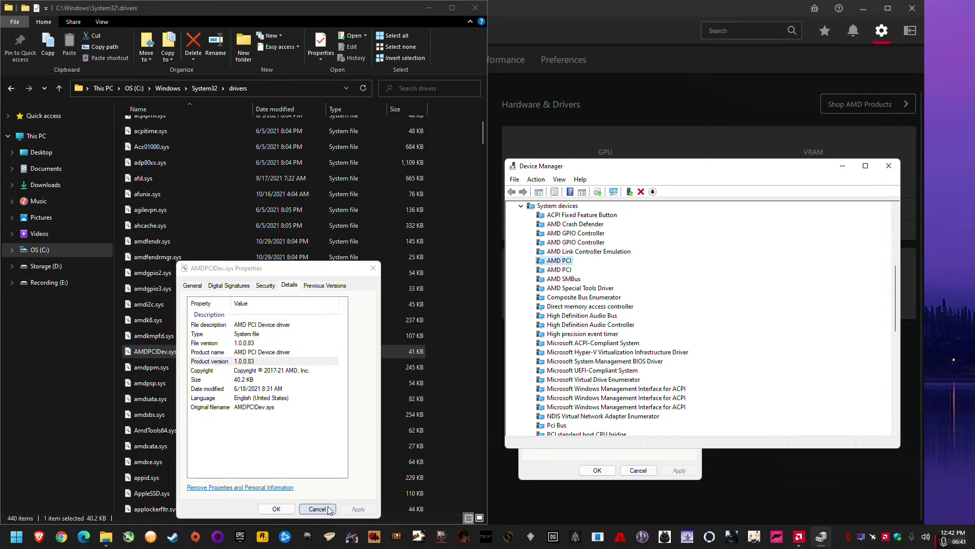
pyautogui.click(318, 509)
# Show the OS (C:) drive root and close Device Manager and the Ryzen Master properties.
pyautogui.click(64, 251)
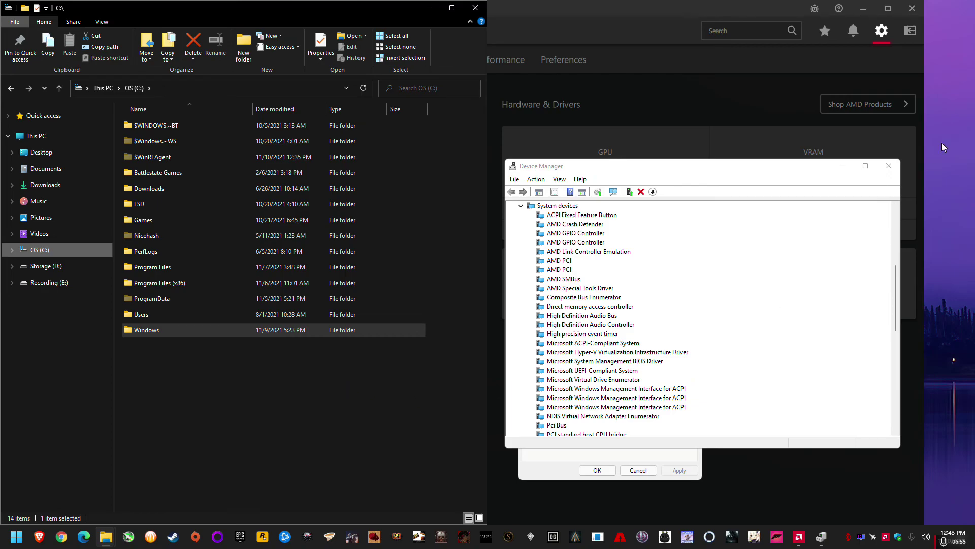
pyautogui.click(888, 166)
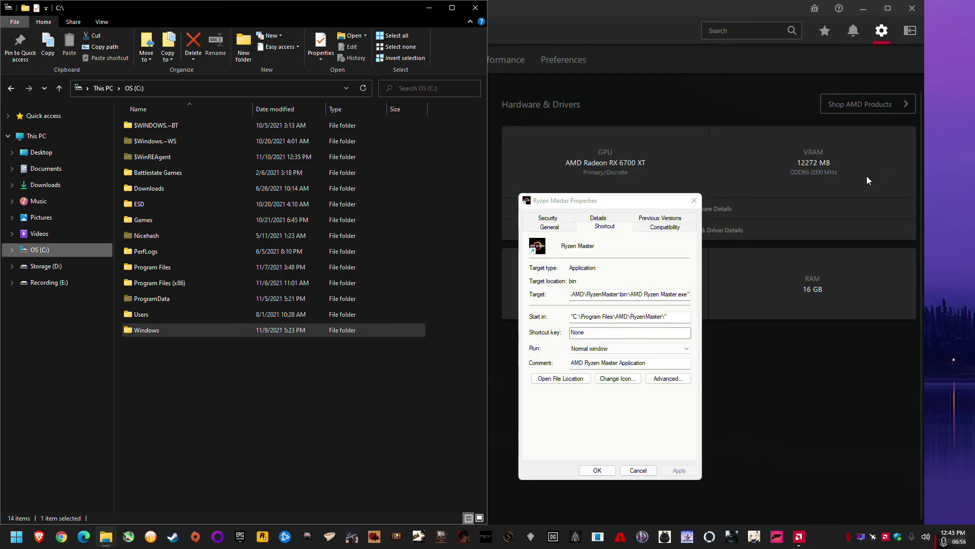
pyautogui.click(639, 471)
# Snap the Radeon Software window to the right half beside File Explorer.
pyautogui.click(346, 464)
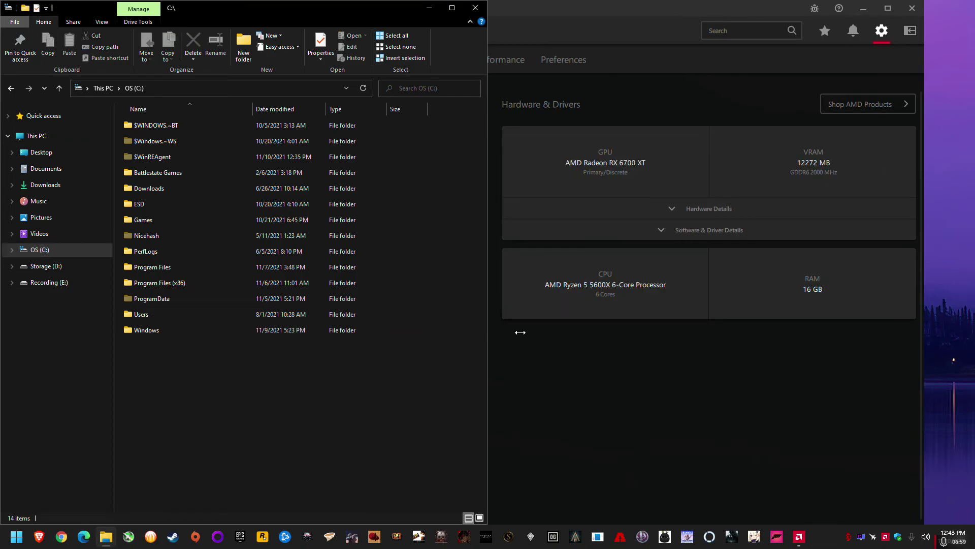
pyautogui.moveTo(642, 12); pyautogui.dragTo(973, 41)
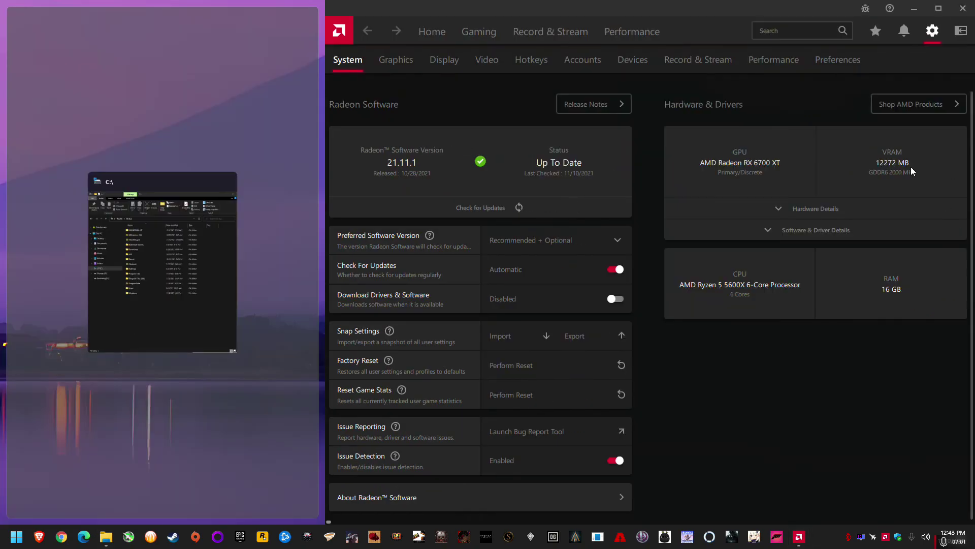
pyautogui.click(254, 301)
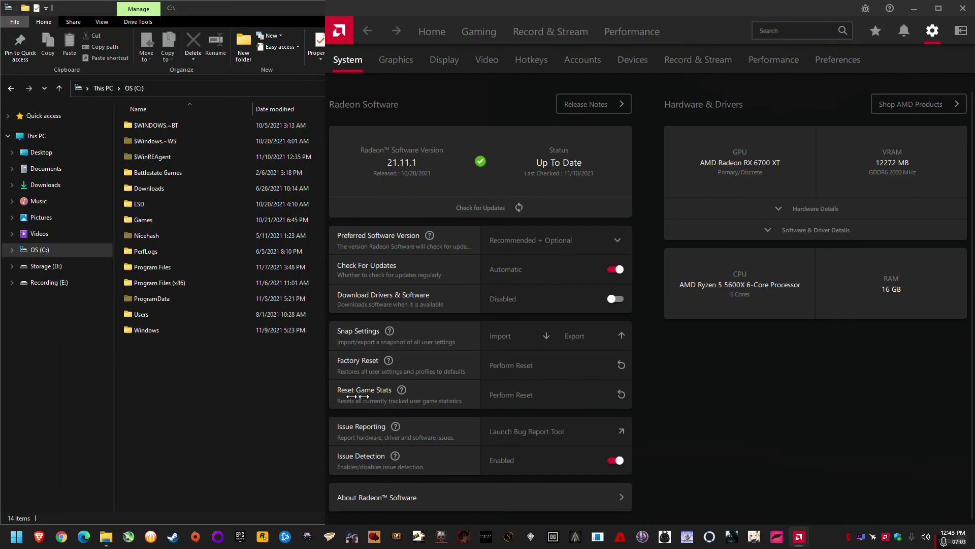